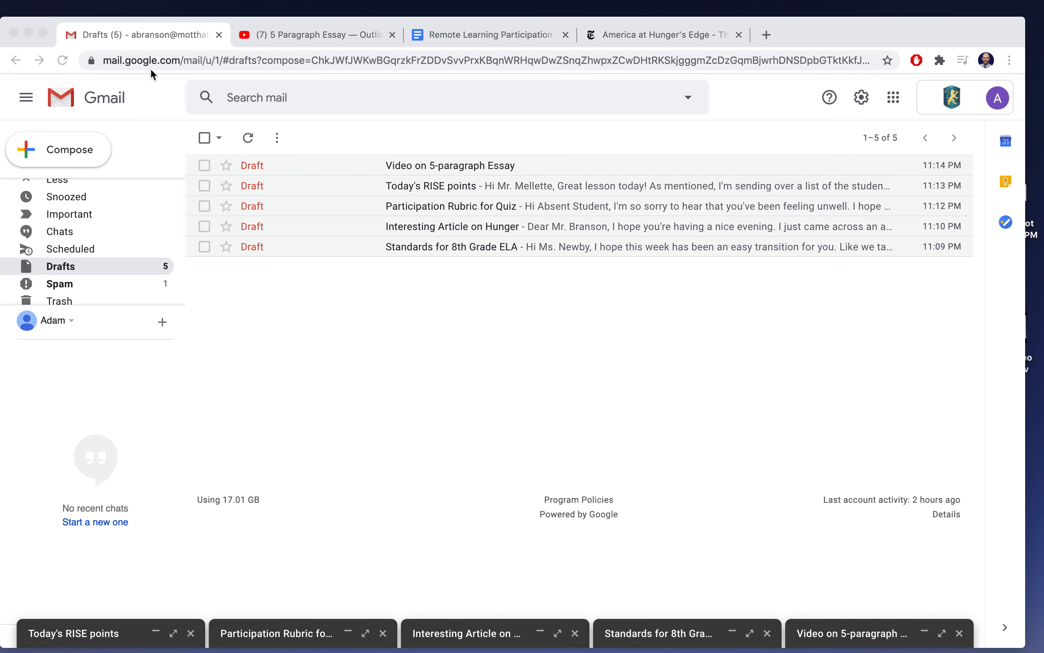
{"action": "left_click", "coordinate": [77, 156]}
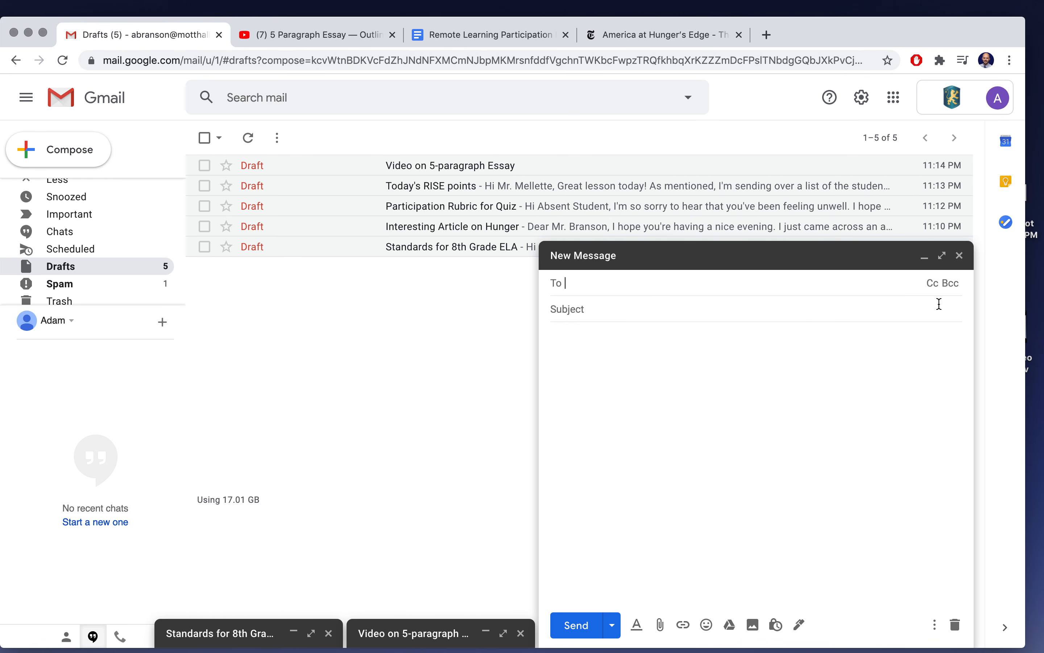
{"action": "left_click", "coordinate": [942, 255]}
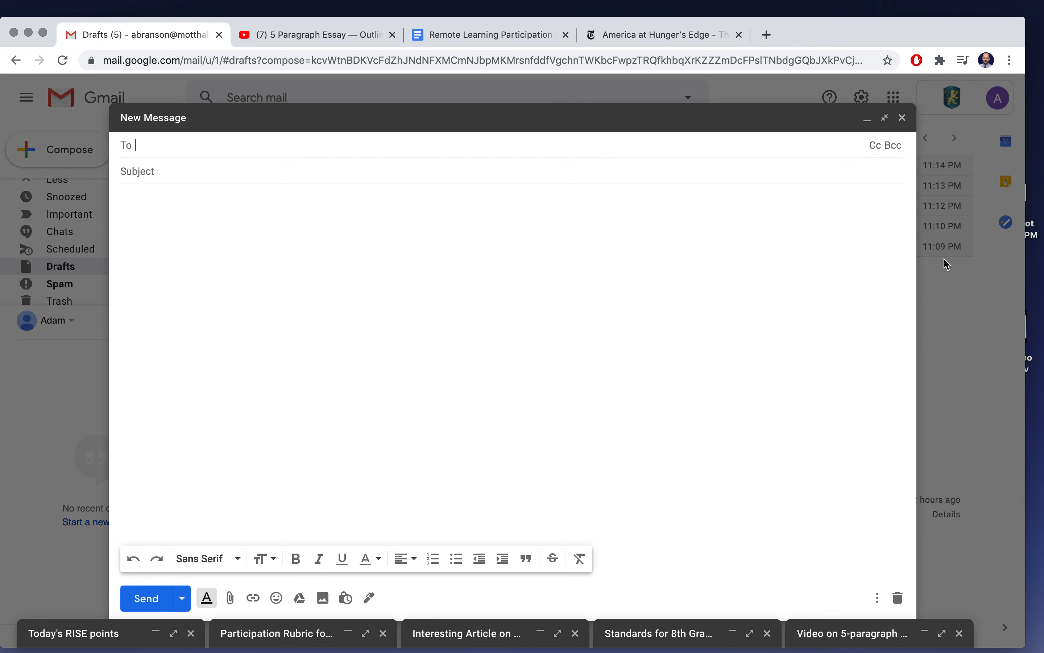
{"action": "left_click", "coordinate": [904, 118]}
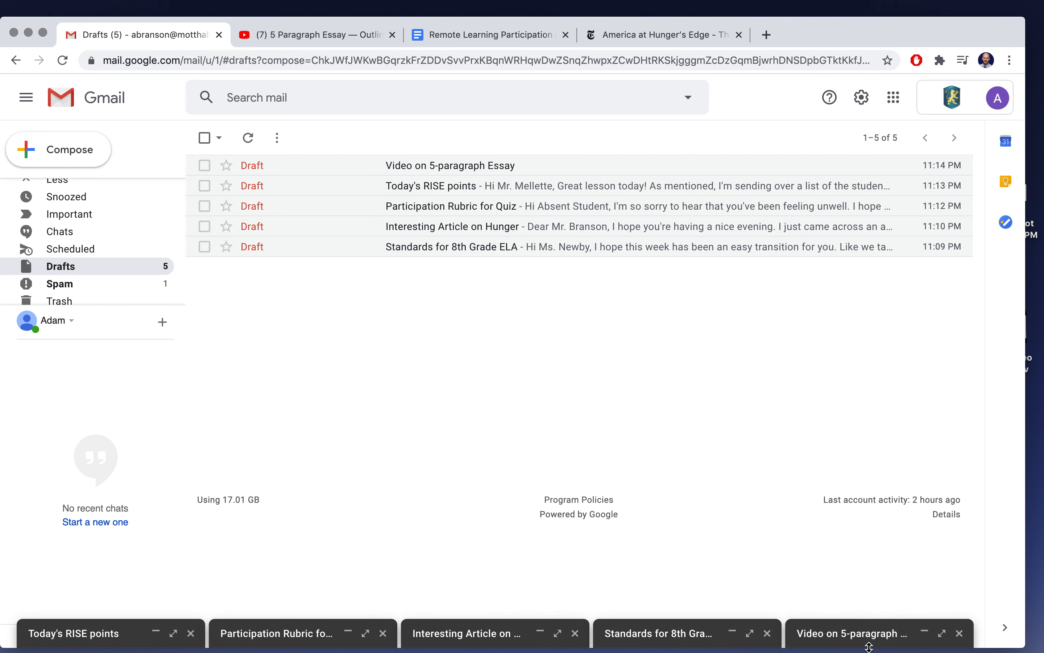
Open the "Standards for 8th Grade ELA" draft in full-size view and review its recipient, subject and message body.
{"action": "left_click", "coordinate": [703, 645]}
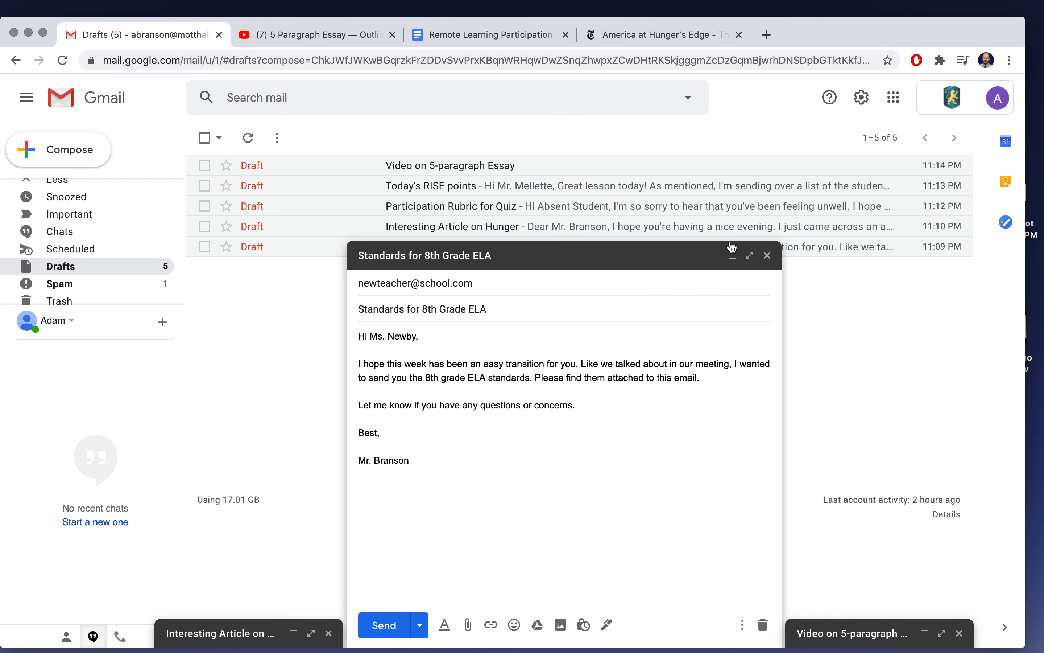
{"action": "left_click", "coordinate": [749, 255]}
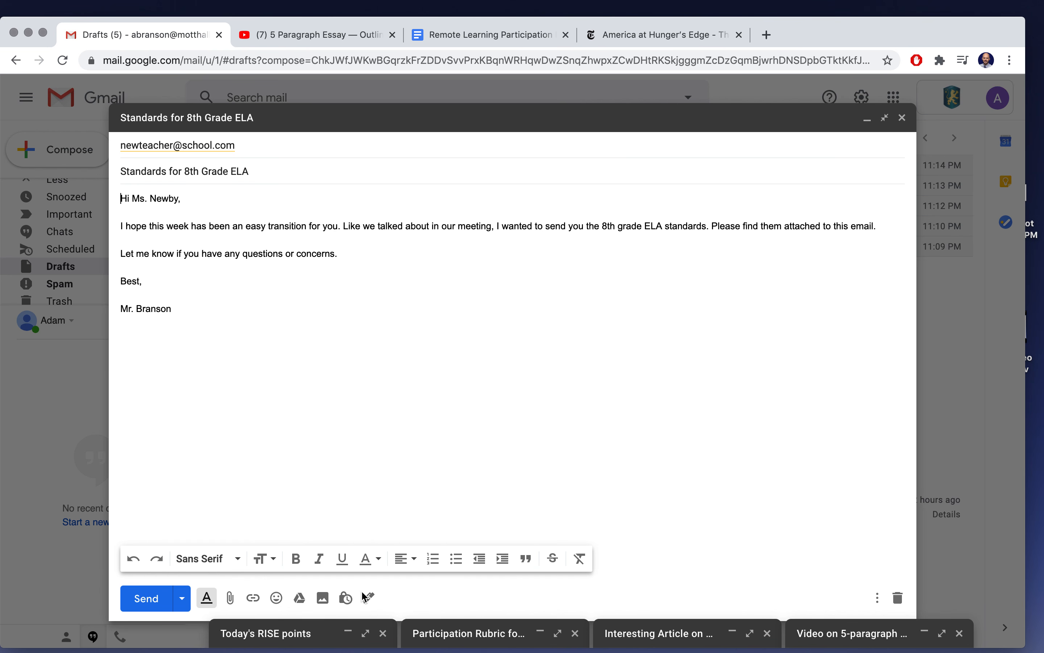
{"action": "left_click", "coordinate": [279, 149]}
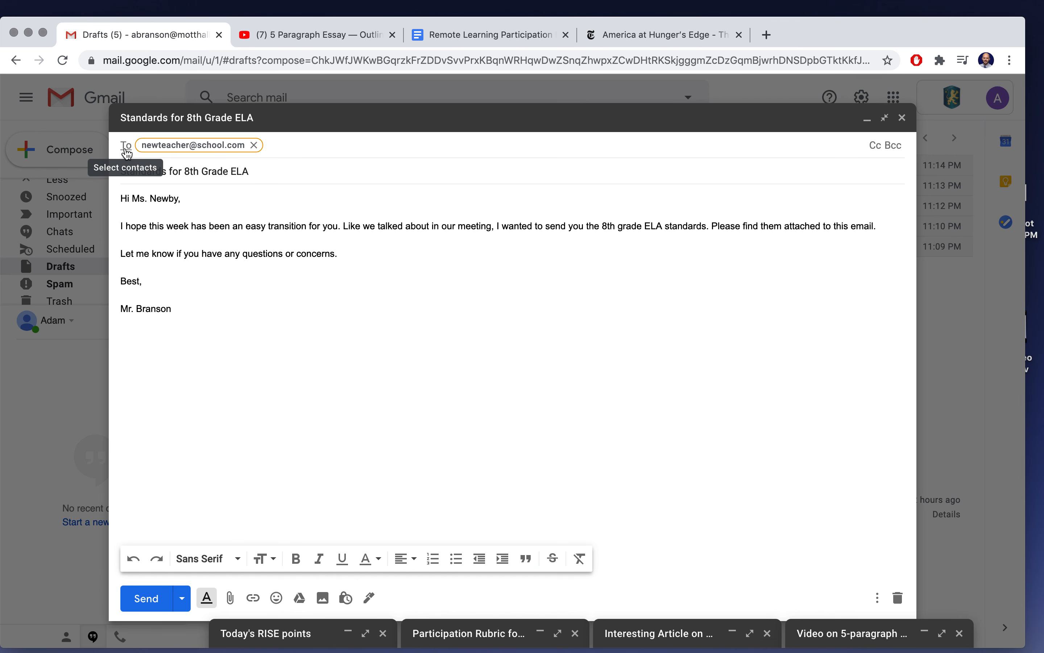
{"action": "left_click", "coordinate": [273, 172]}
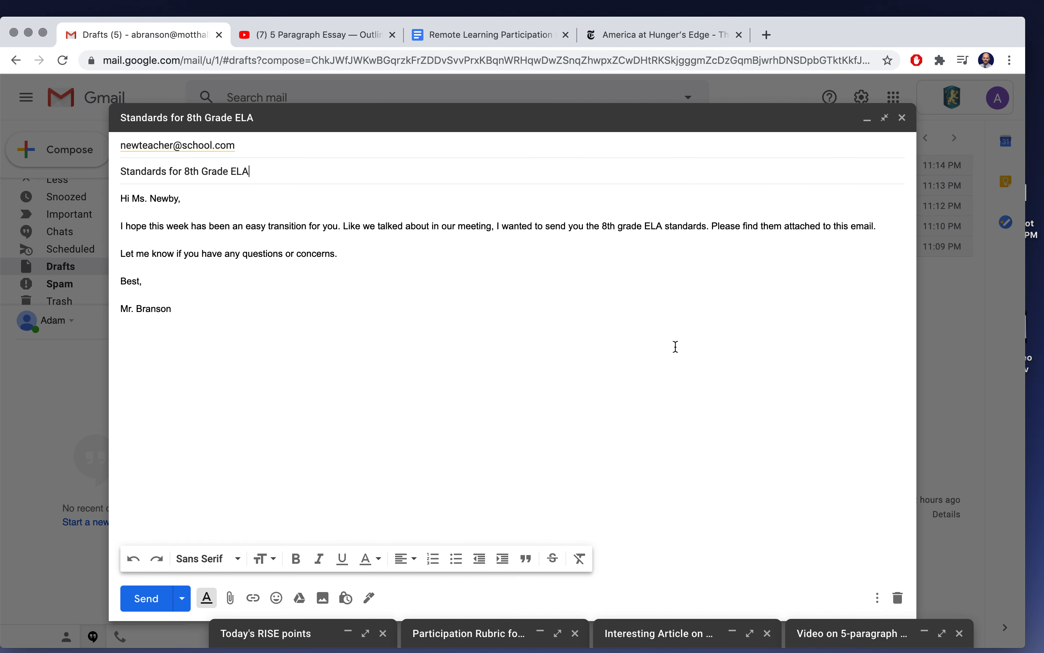
{"action": "left_click", "coordinate": [244, 365]}
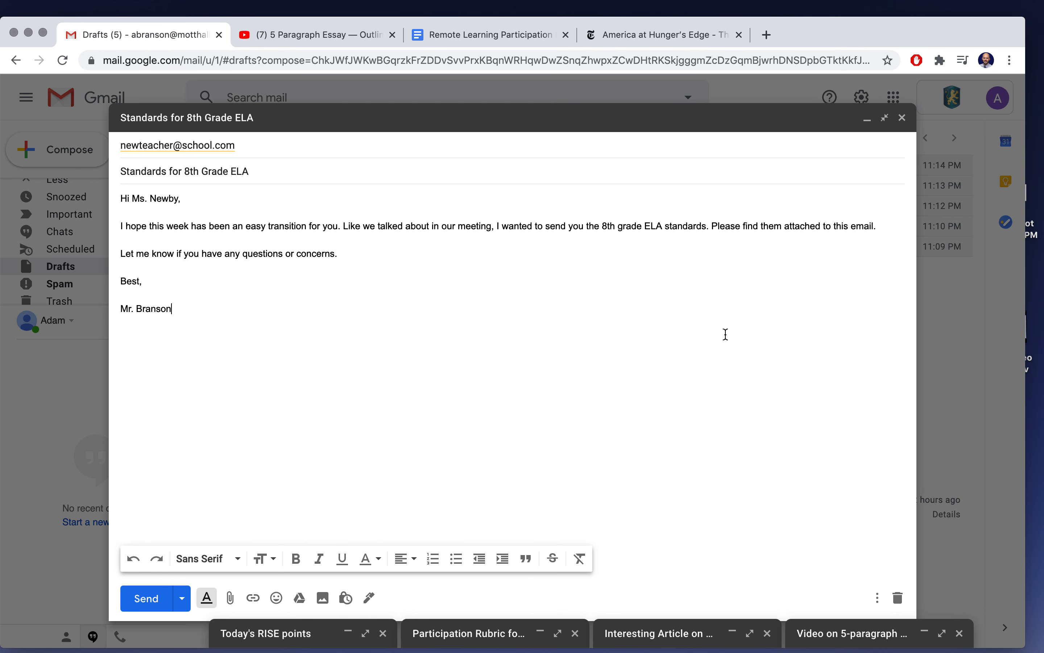
Attach the file nys-next-generation-ela-standards.pdf to the "Standards for 8th Grade ELA" draft and close the draft.
{"action": "left_click", "coordinate": [230, 601]}
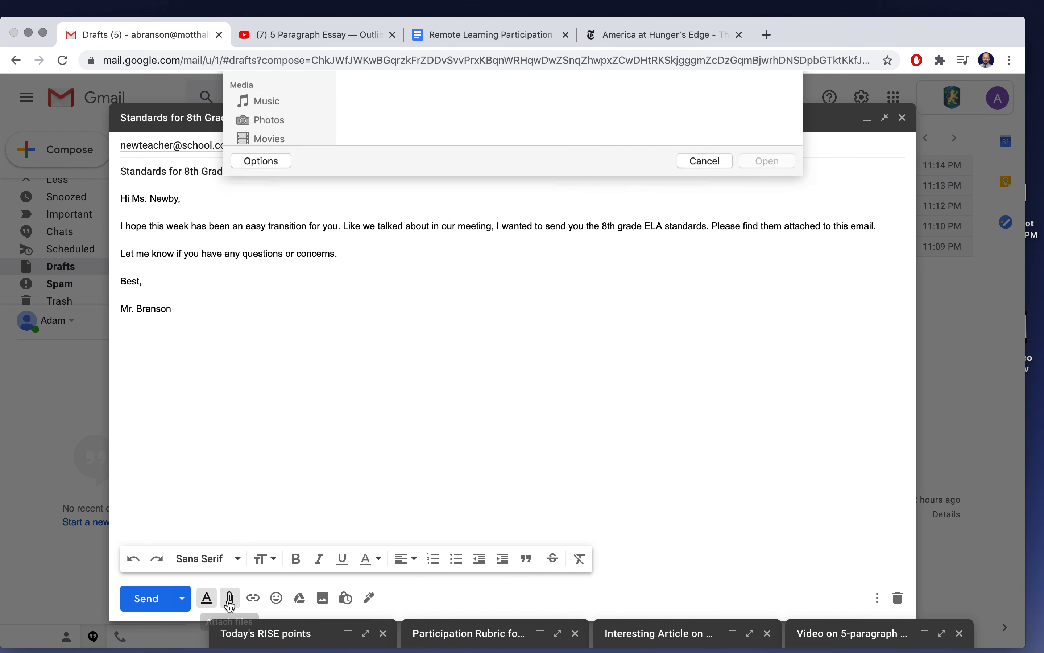
{"action": "double_click", "coordinate": [737, 332]}
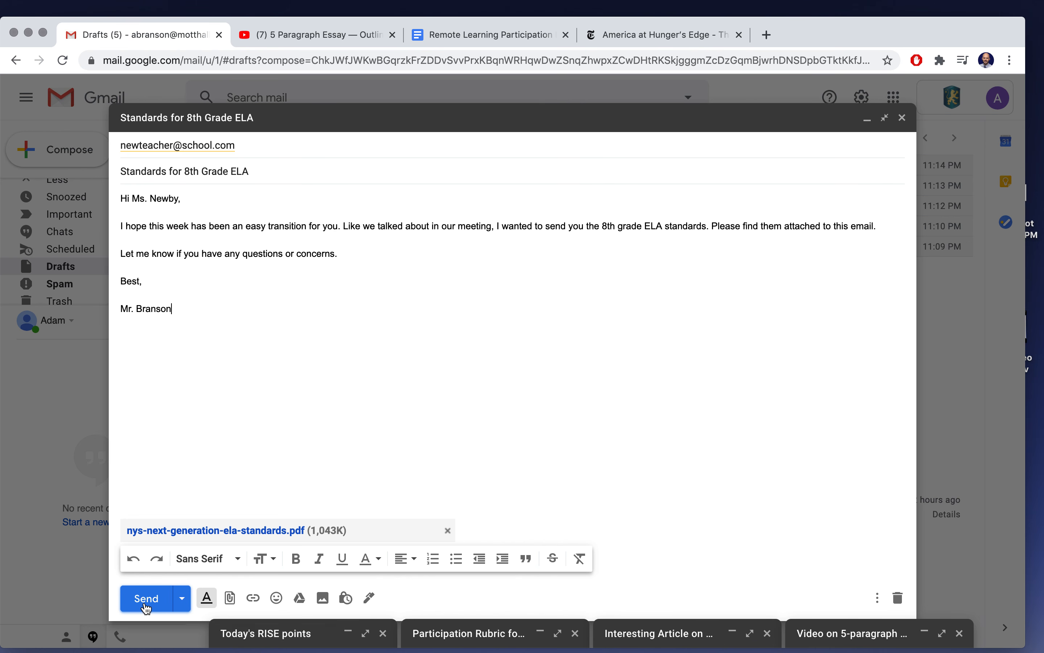
{"action": "left_click", "coordinate": [902, 118]}
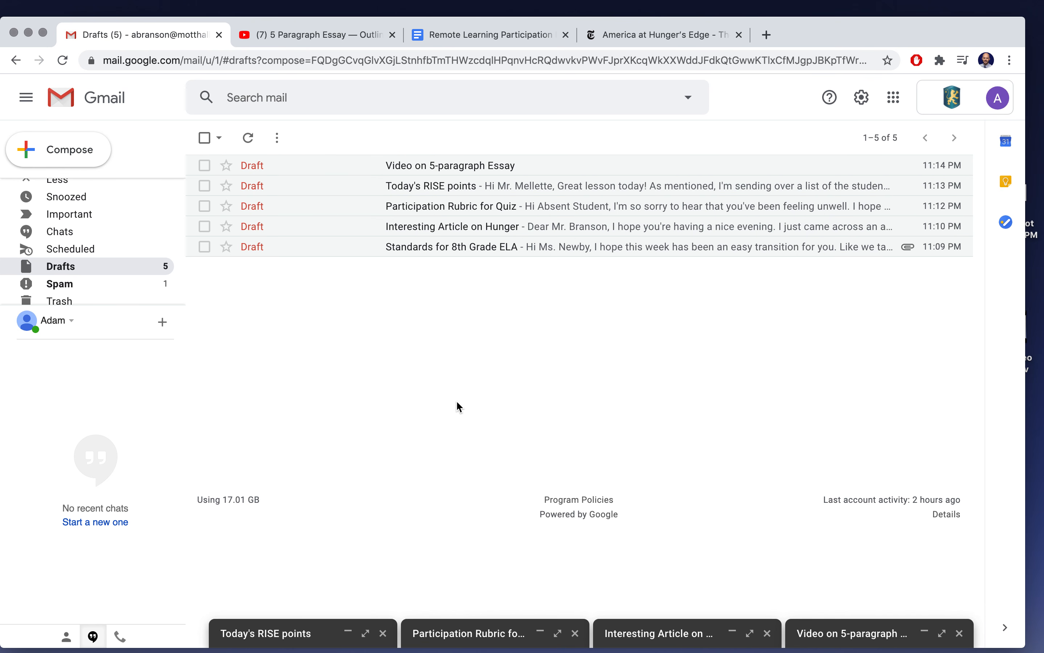
Open the "Interesting Article on Hunger" draft in full-size view and paste the New York Times hunger article's web address below the signature.
{"action": "left_click", "coordinate": [681, 639]}
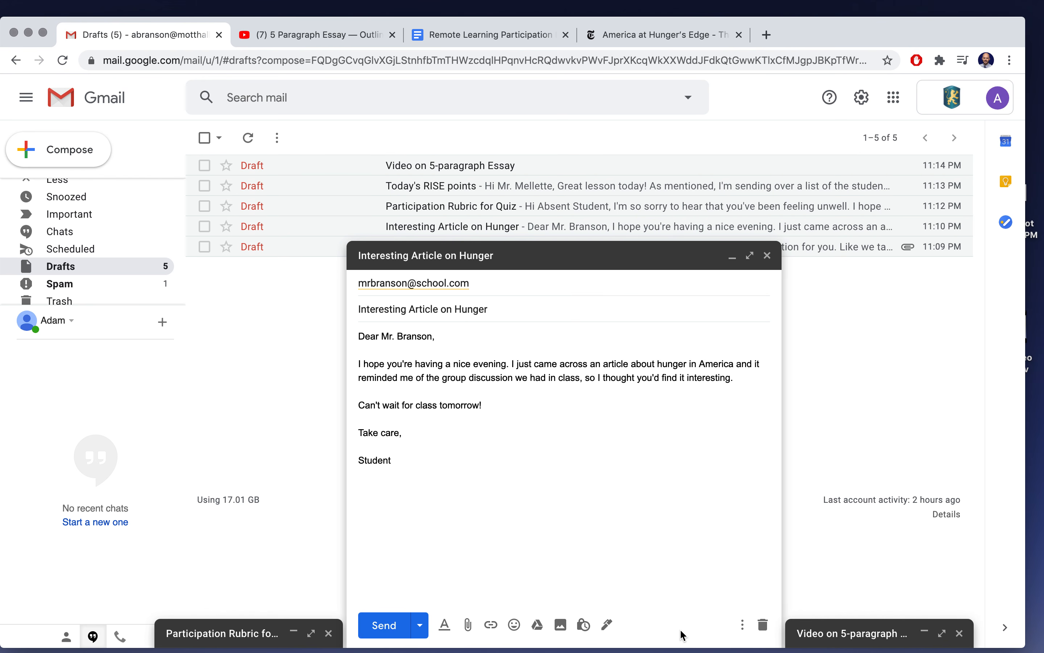
{"action": "left_click", "coordinate": [749, 255]}
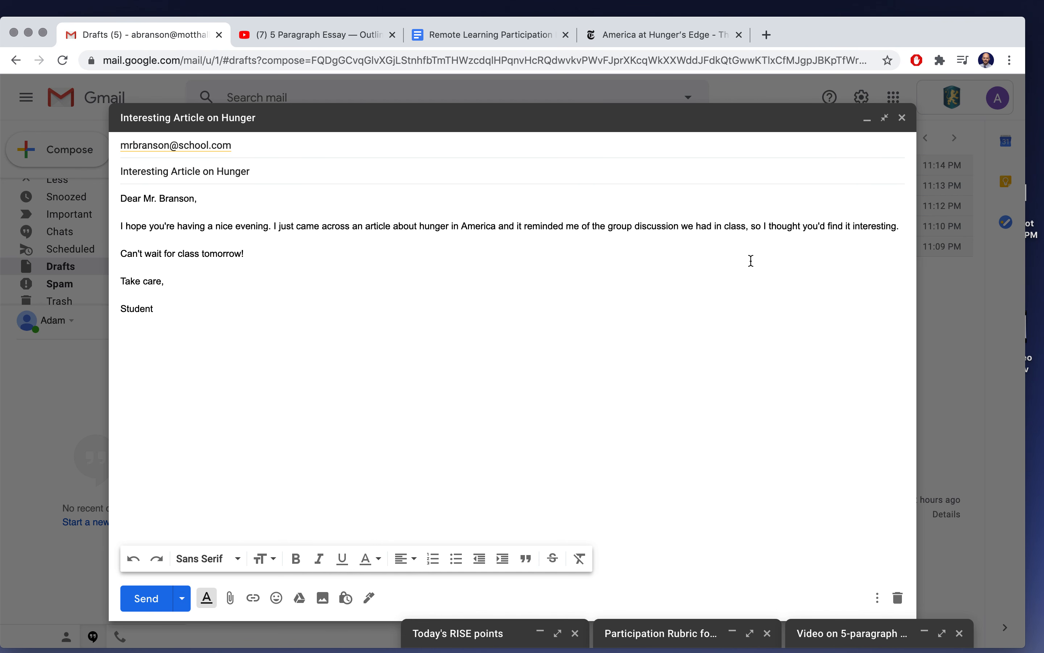
{"action": "left_click", "coordinate": [670, 36]}
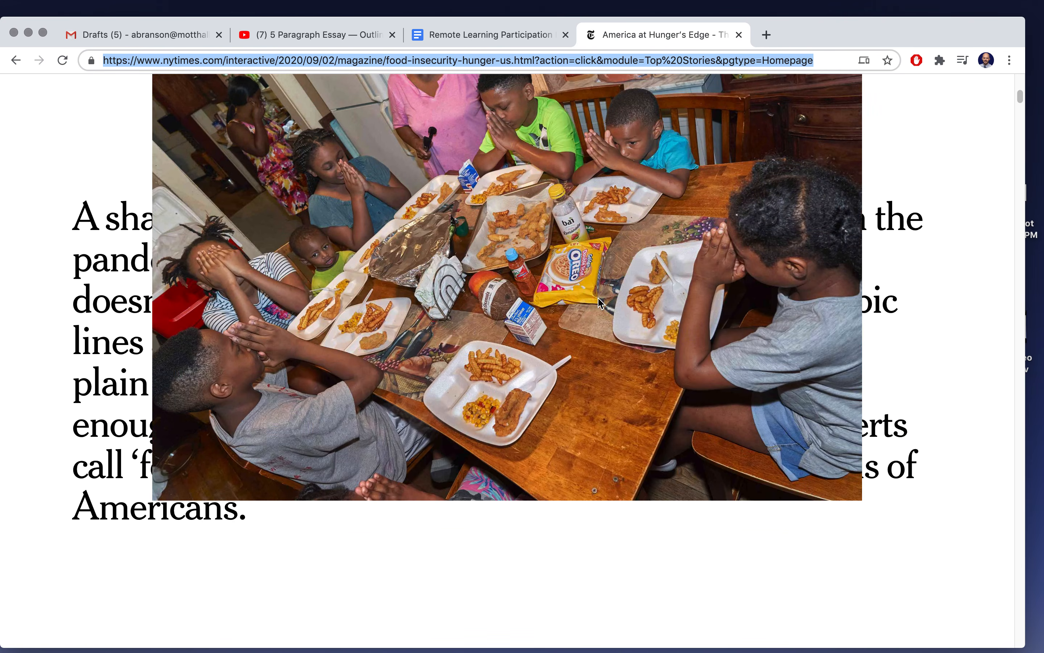
{"action": "scroll", "coordinate": [598, 298], "scroll_direction": "up", "scroll_amount": 2}
{"action": "scroll", "coordinate": [598, 298], "scroll_direction": "down", "scroll_amount": 1}
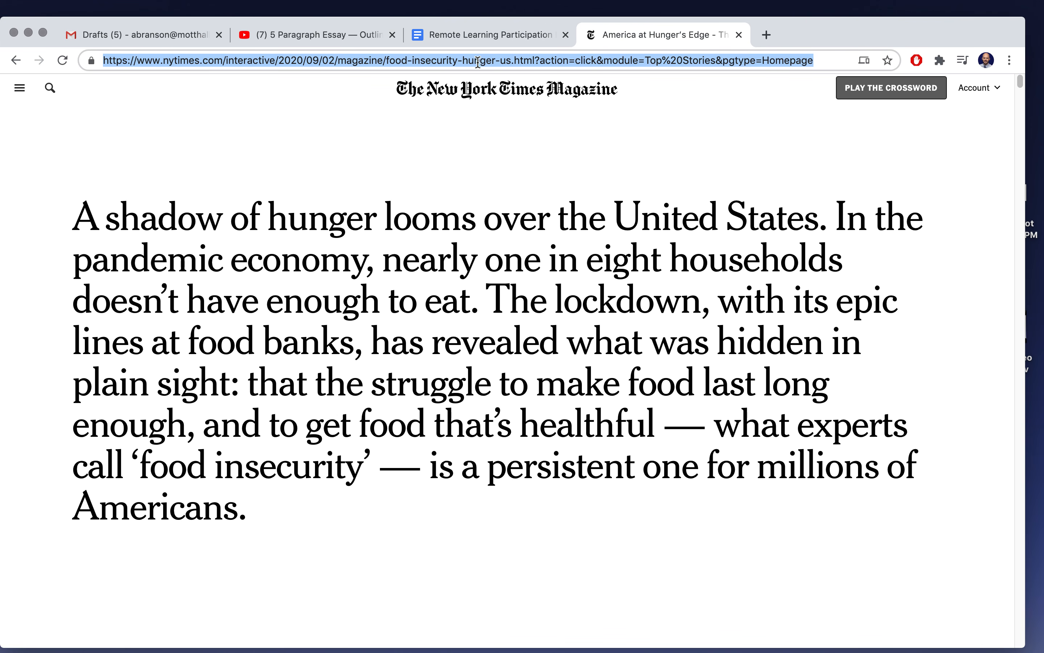
{"action": "triple_click", "coordinate": [479, 61]}
{"action": "right_click", "coordinate": [479, 61]}
{"action": "left_click", "coordinate": [508, 171]}
{"action": "left_click", "coordinate": [172, 34]}
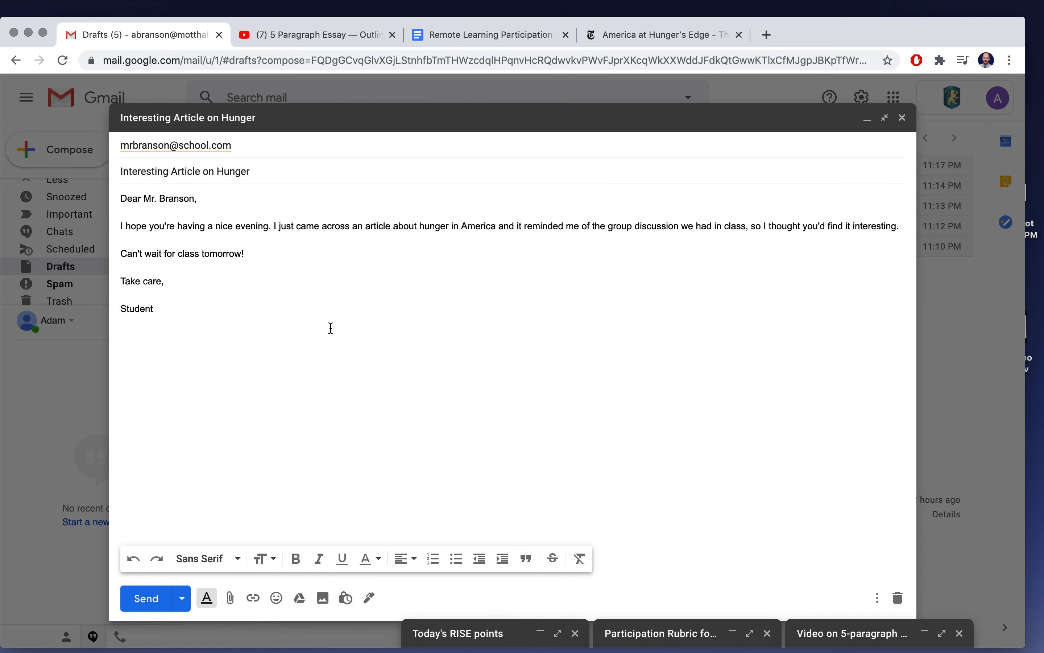
{"action": "key", "text": "super+v"}
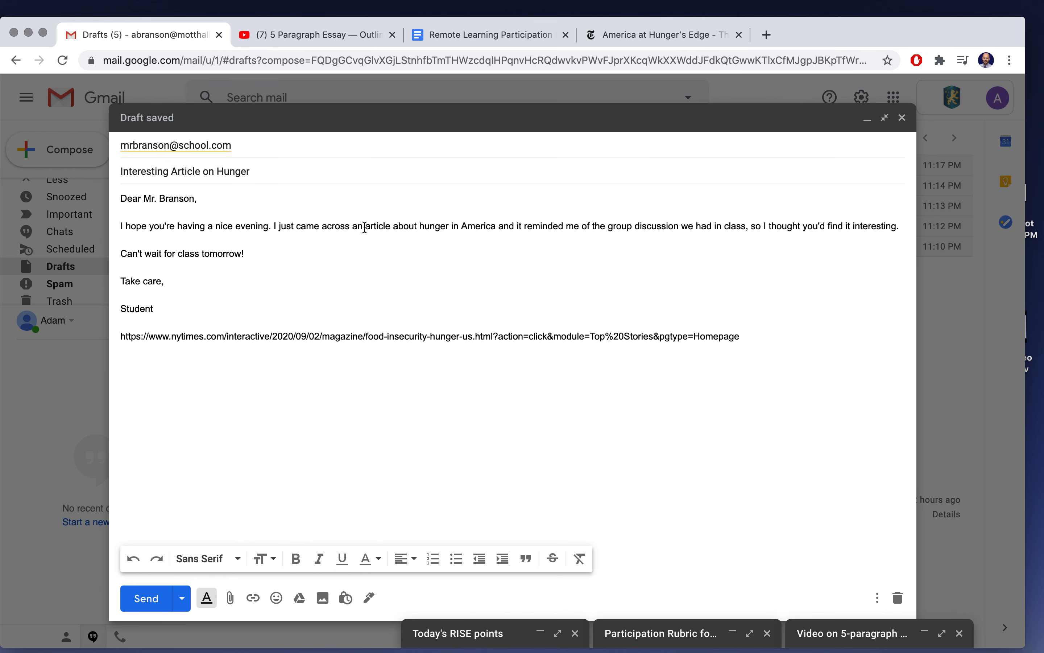
Link the phrase "an article about hunger in America" to the copied New York Times article address and check the link's target.
{"action": "left_click_drag", "start_coordinate": [352, 226], "coordinate": [497, 225]}
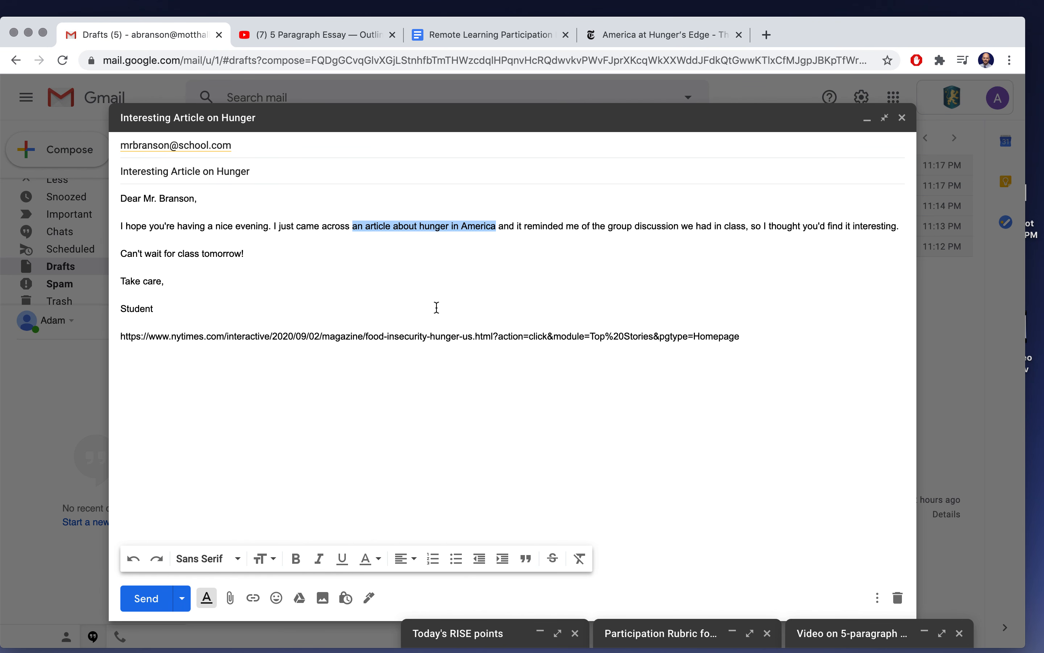
{"action": "left_click", "coordinate": [254, 600]}
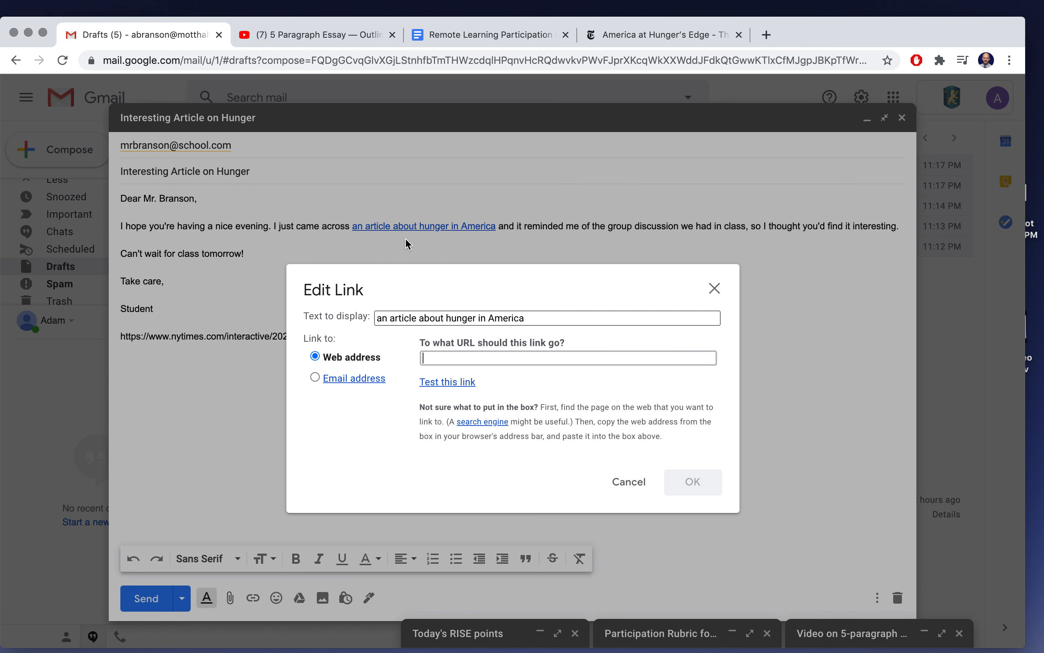
{"action": "right_click", "coordinate": [455, 358]}
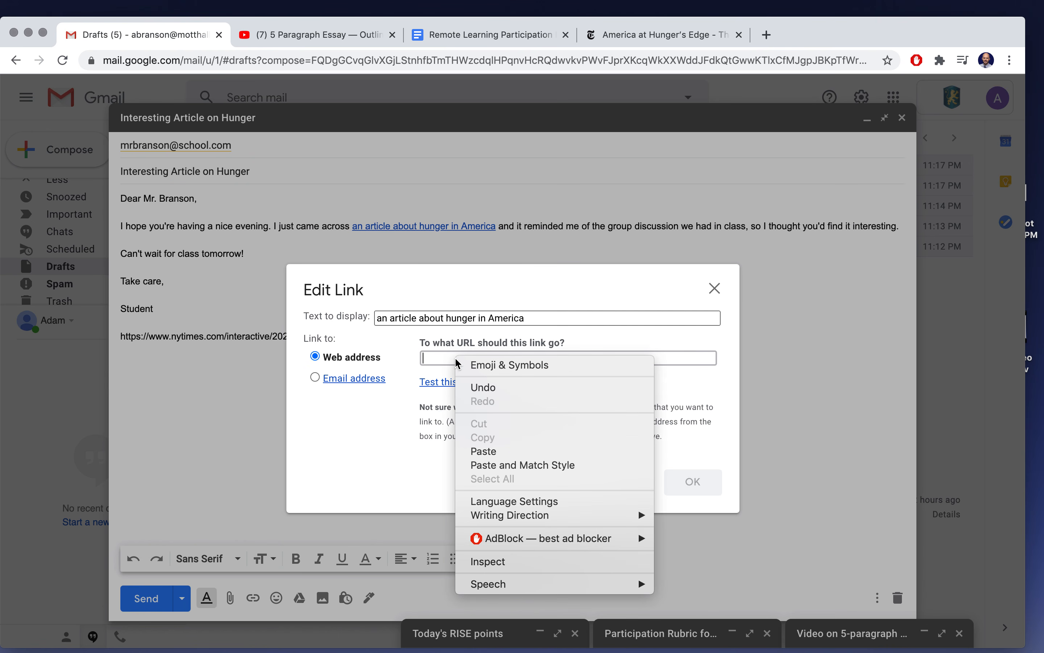
{"action": "left_click", "coordinate": [476, 449]}
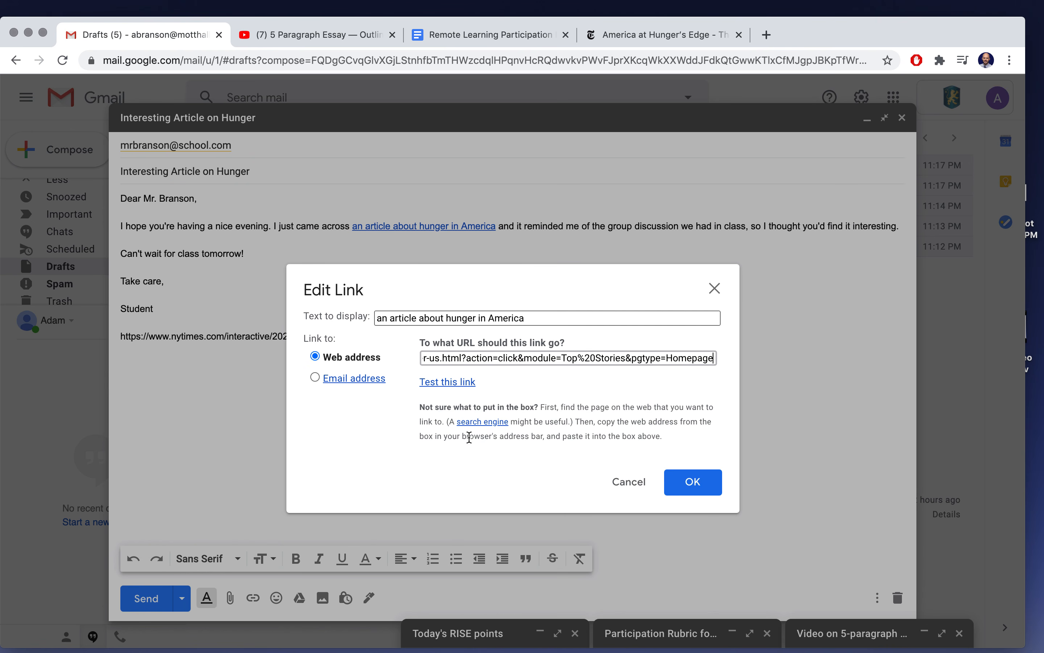
{"action": "left_click", "coordinate": [685, 487]}
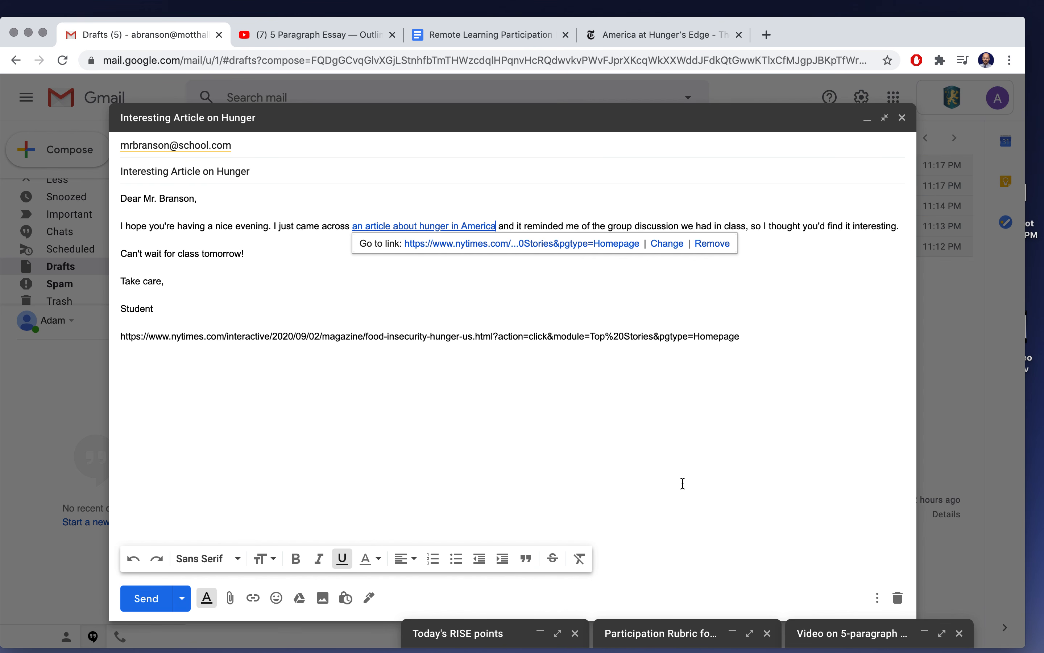
{"action": "left_click", "coordinate": [295, 240]}
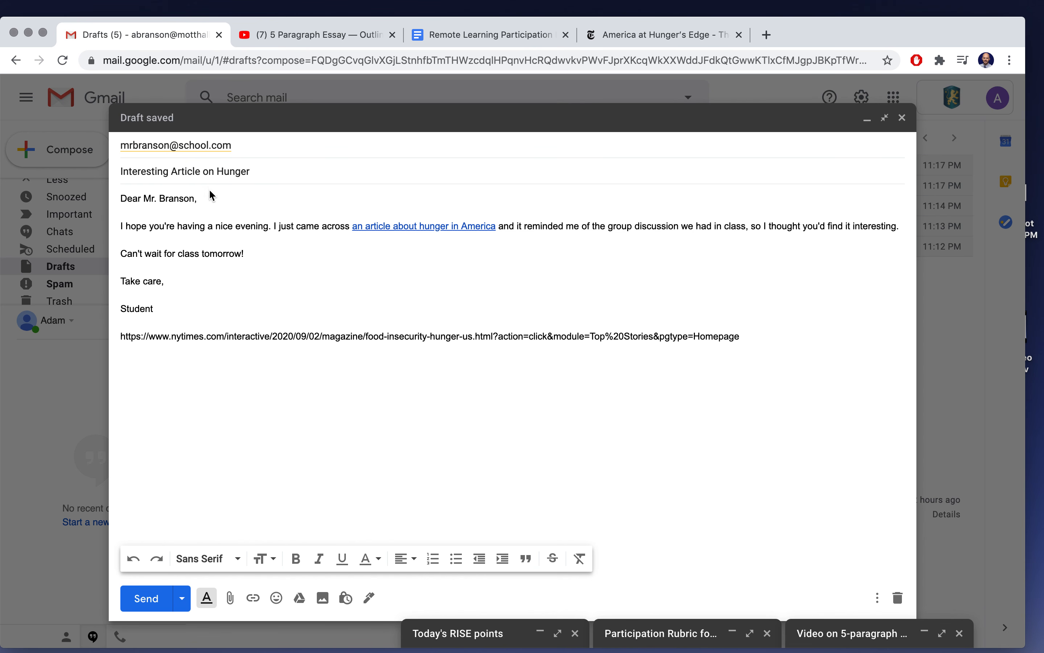
{"action": "left_click", "coordinate": [409, 226]}
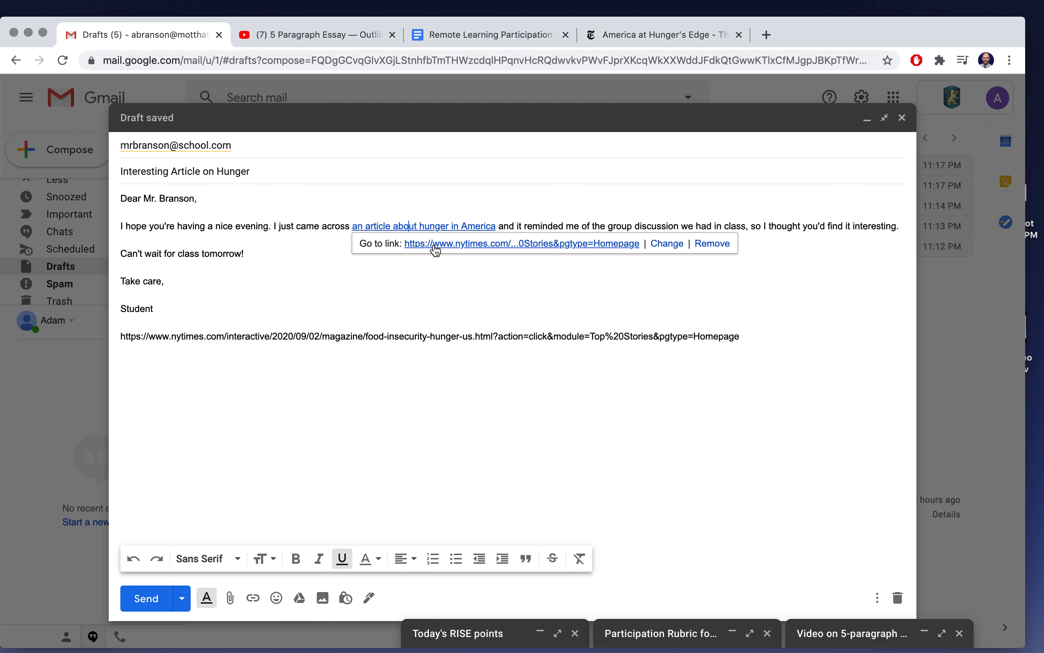
Delete the plain web address below the signature and close the "Interesting Article on Hunger" draft.
{"action": "left_click", "coordinate": [792, 321]}
{"action": "left_click_drag", "start_coordinate": [781, 339], "coordinate": [209, 320]}
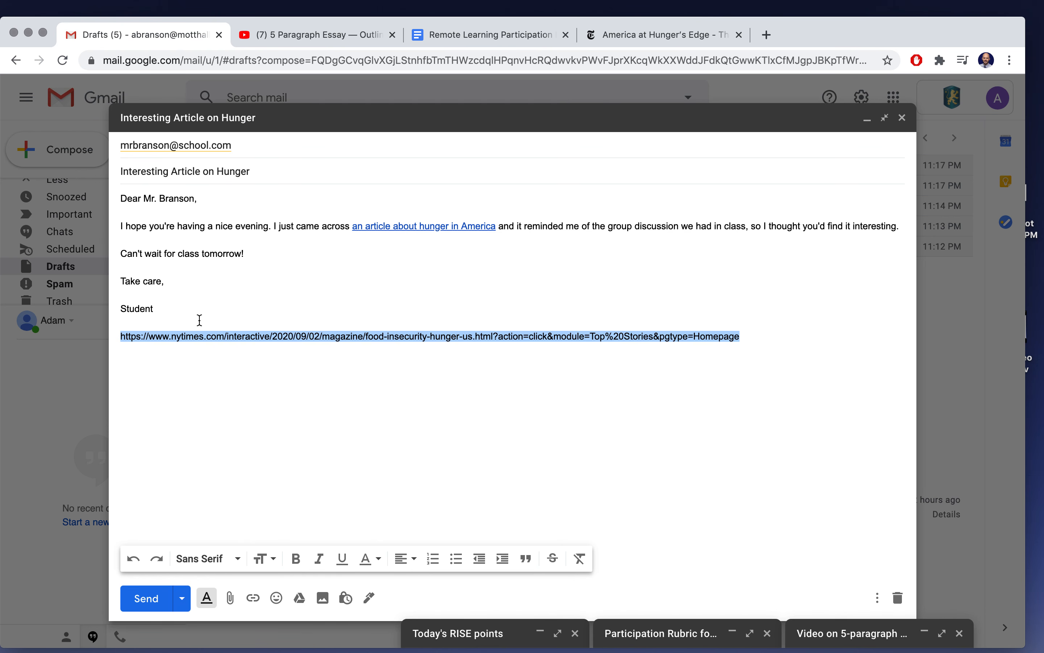
{"action": "key", "text": "BackSpace"}
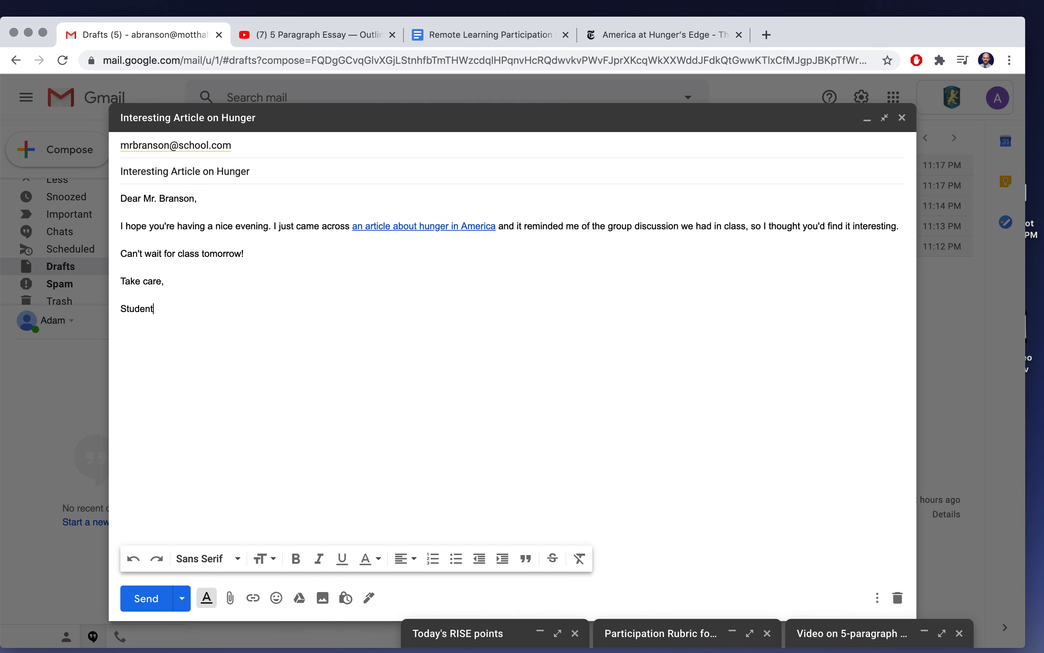
{"action": "left_click", "coordinate": [903, 118]}
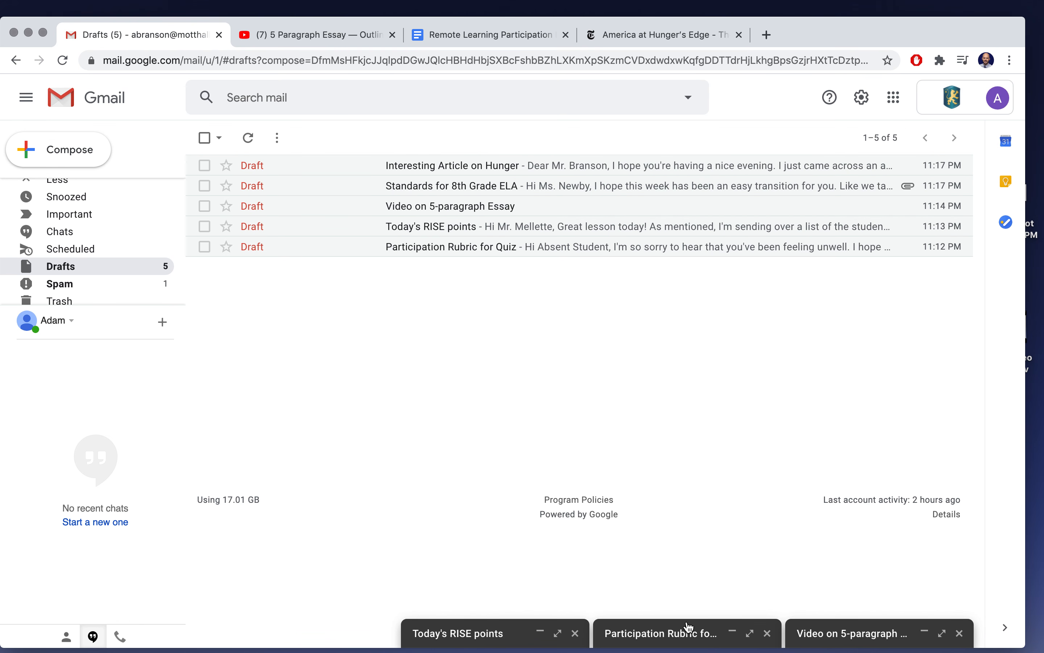
Open the "Participation Rubric for Quiz" draft in full-size view and insert "Remote Learning Participation Rubric - 7th Grade 2020-2021" from Google Drive as a link.
{"action": "left_click", "coordinate": [692, 635]}
{"action": "left_click", "coordinate": [750, 255]}
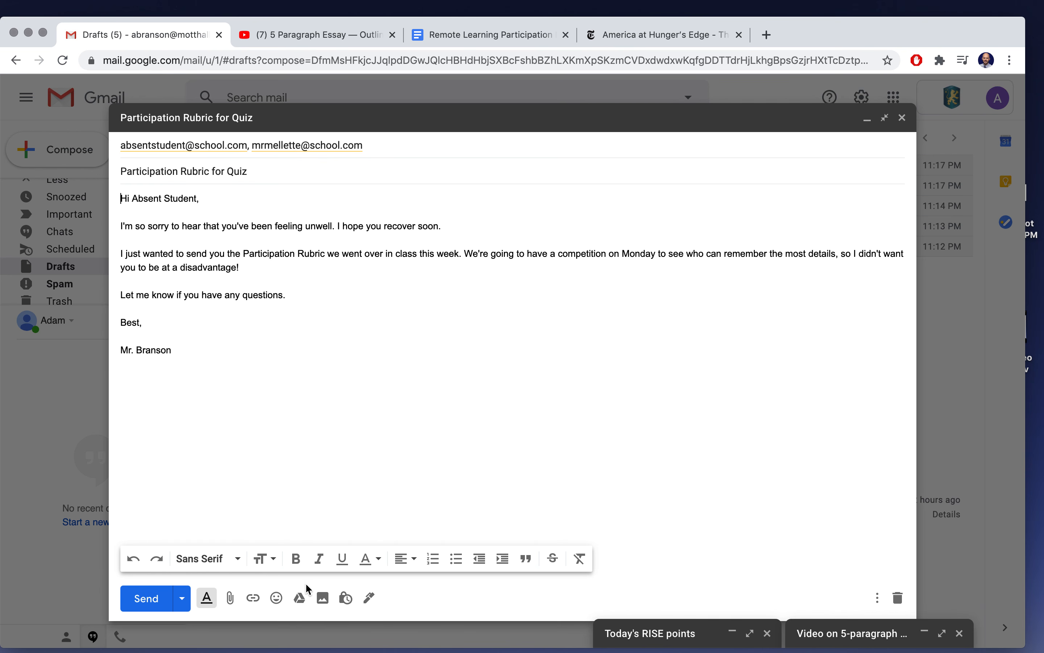
{"action": "left_click", "coordinate": [300, 604]}
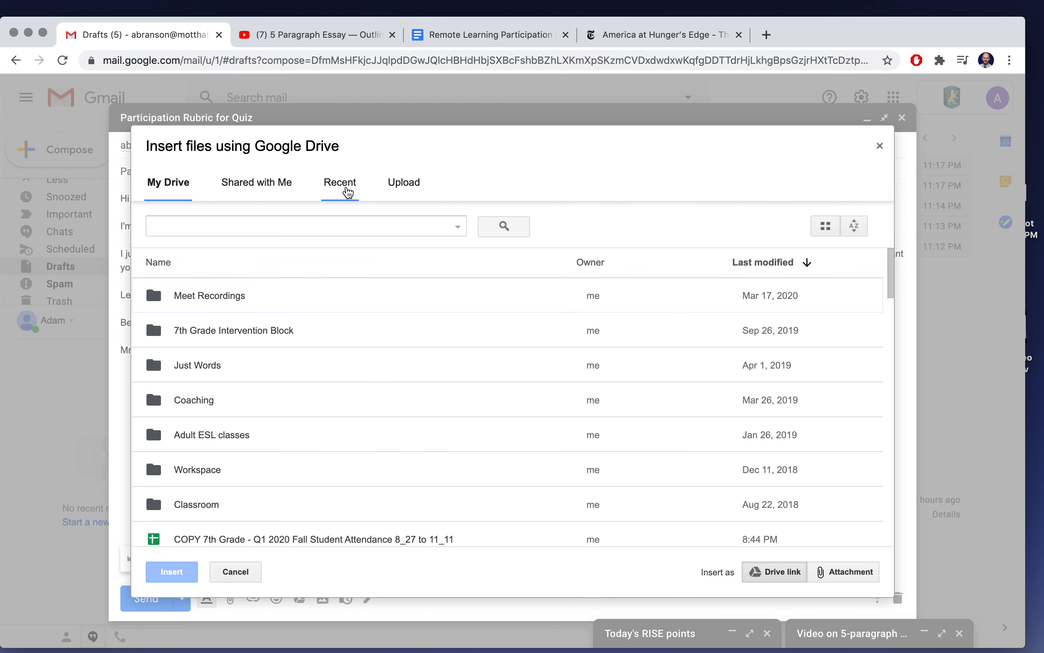
{"action": "scroll", "coordinate": [324, 302], "scroll_direction": "down", "scroll_amount": 5}
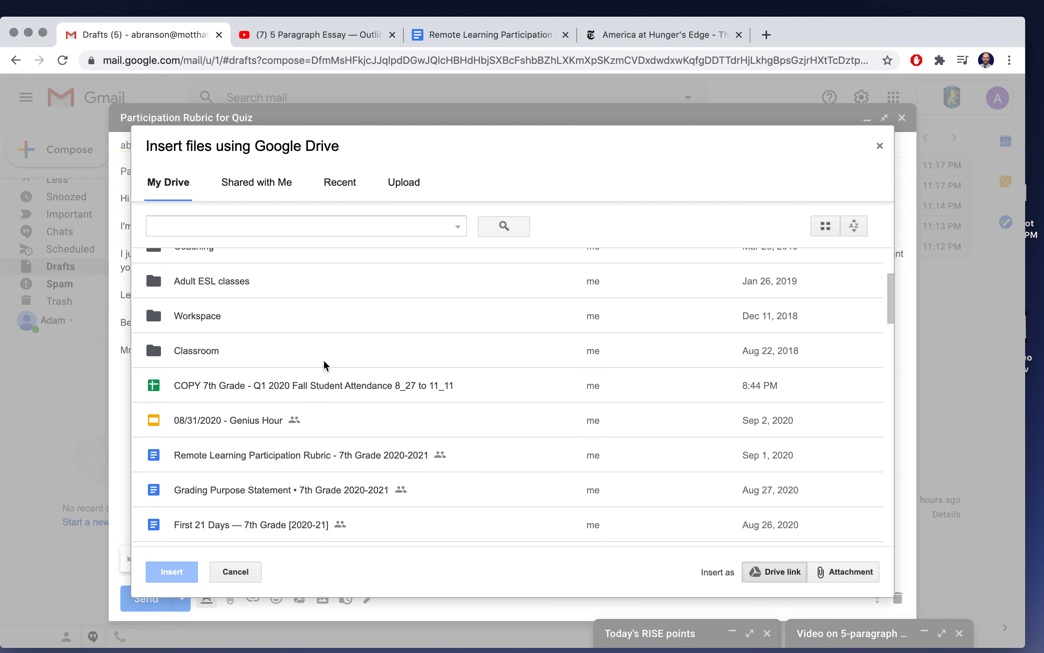
{"action": "double_click", "coordinate": [315, 454]}
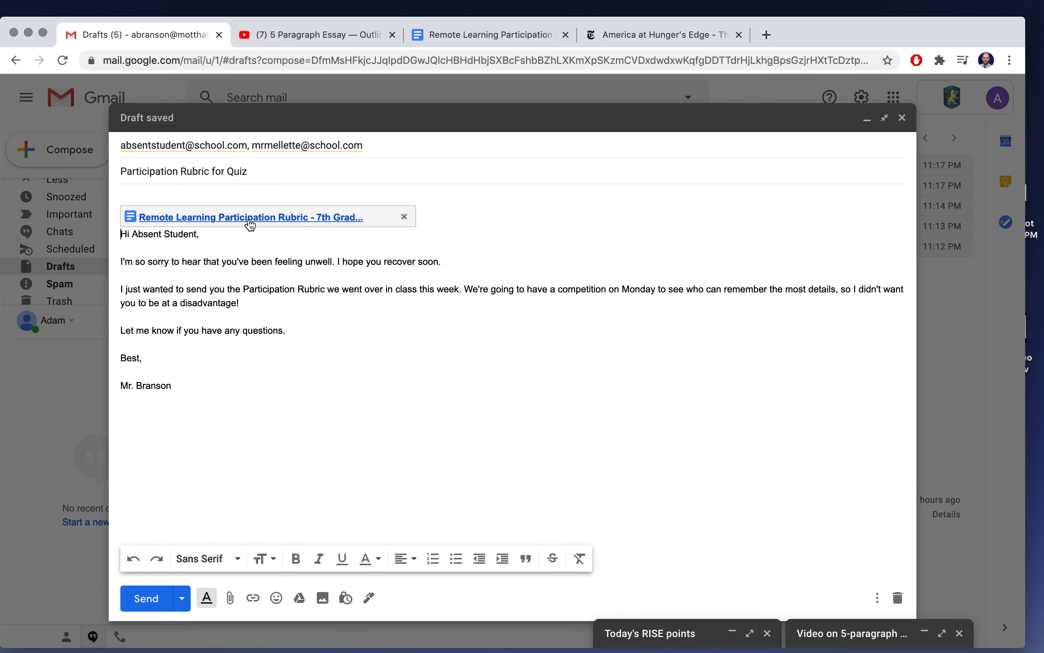
View the Remote Learning Participation Rubric document, then return to the draft and examine its To and Cc recipients.
{"action": "left_click", "coordinate": [538, 38]}
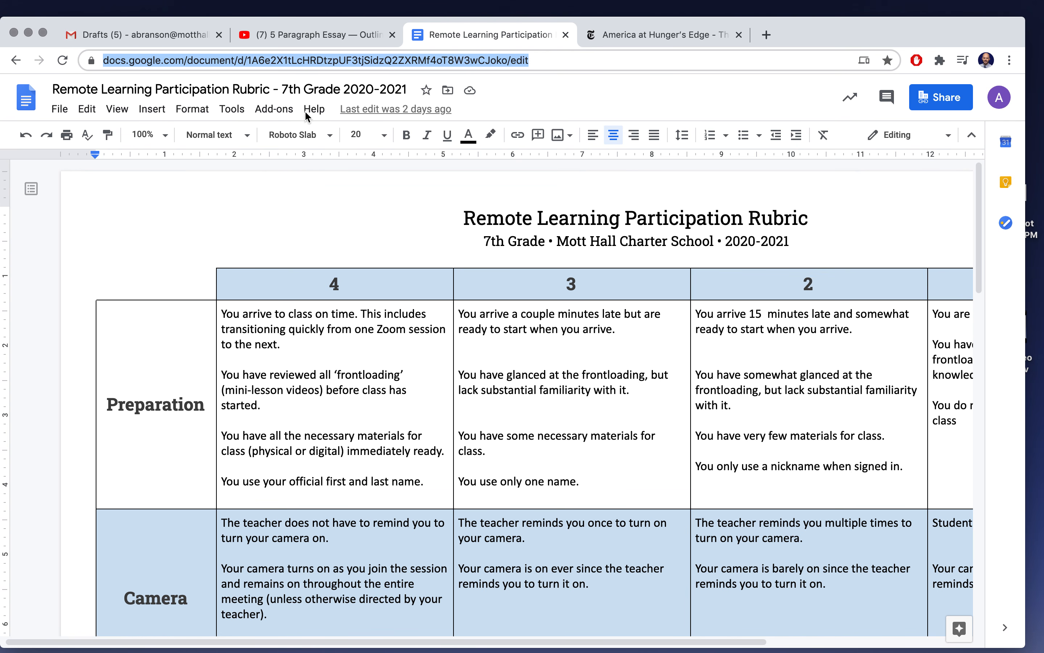
{"action": "left_click", "coordinate": [195, 36]}
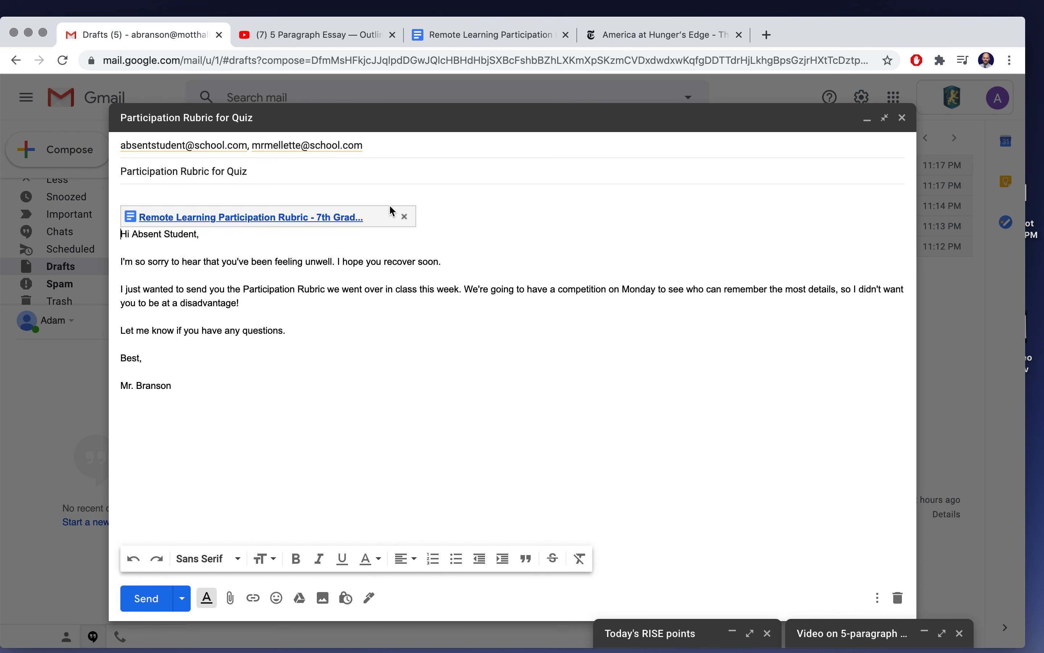
{"action": "left_click", "coordinate": [447, 145]}
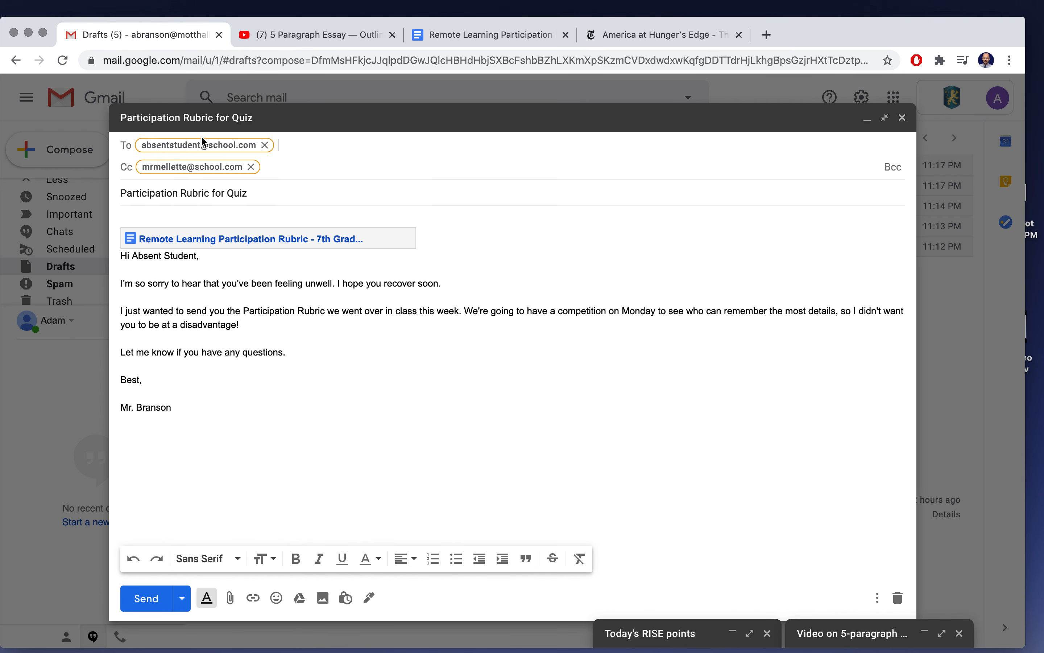
{"action": "mouse_move", "coordinate": [229, 147]}
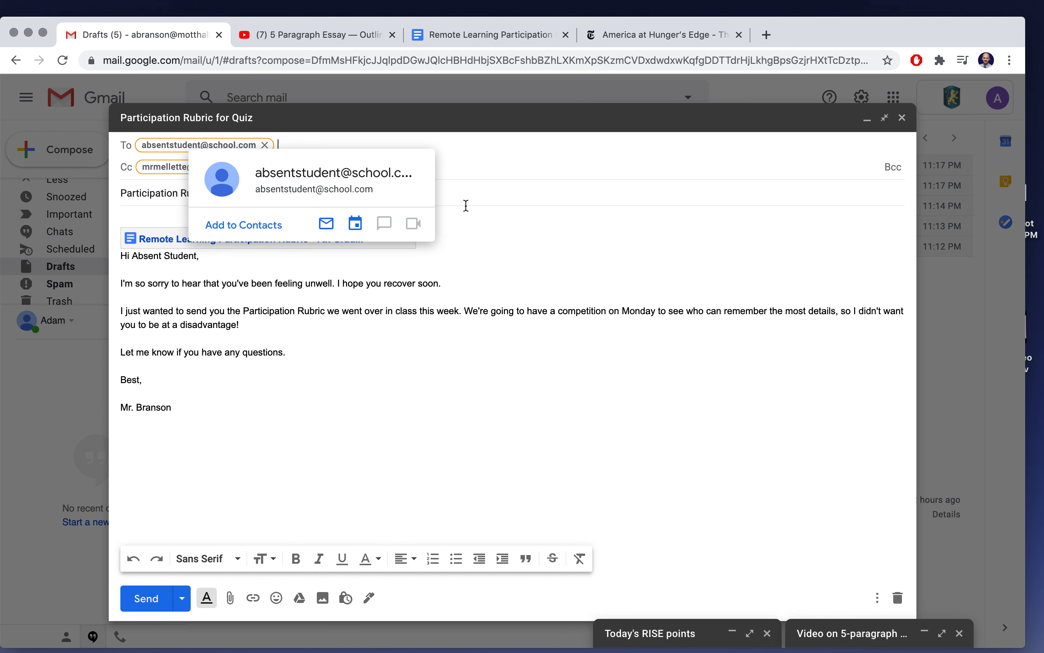
Replace the Cc recipient with a different placeholder e-mail address and close the "Participation Rubric for Quiz" draft.
{"action": "left_click", "coordinate": [500, 350]}
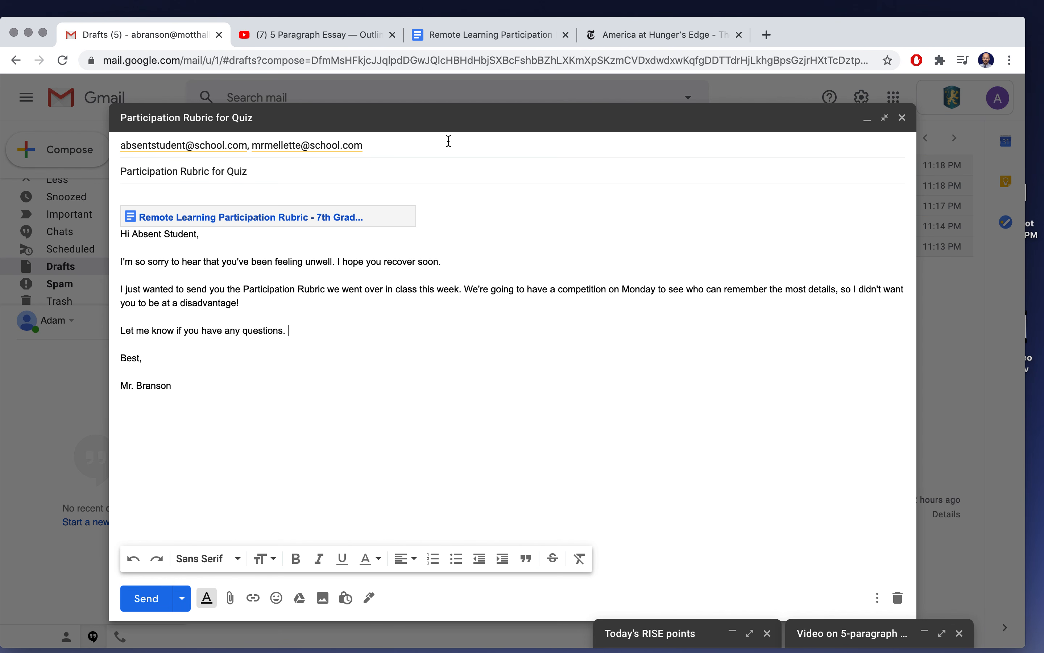
{"action": "left_click", "coordinate": [449, 141]}
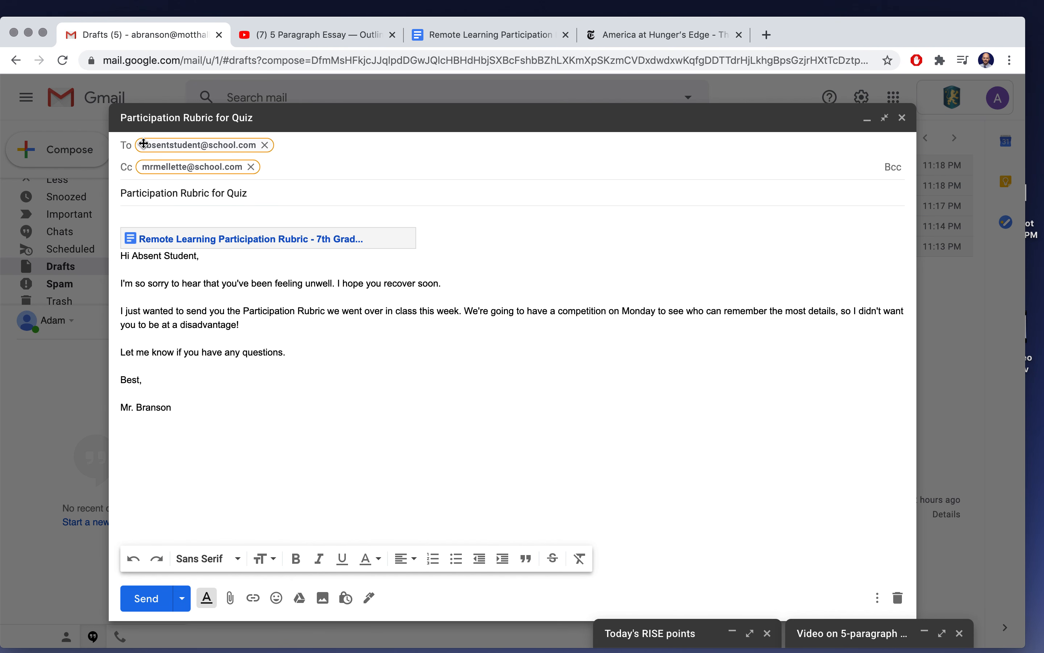
{"action": "left_click", "coordinate": [251, 167]}
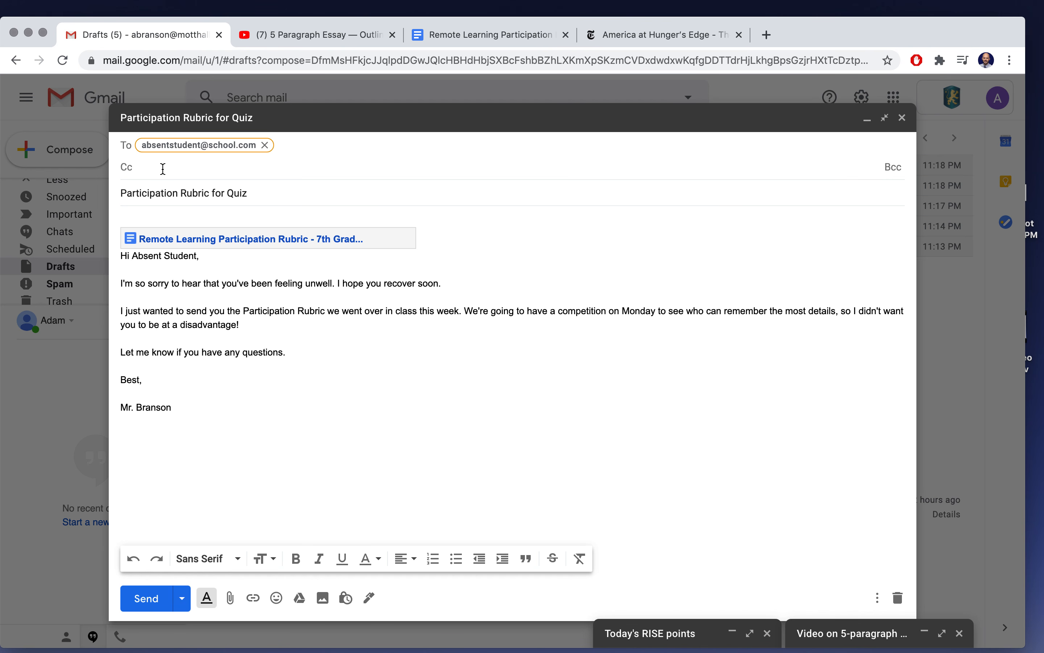
{"action": "type", "text": "asdfasdf@adsfasd.com"}
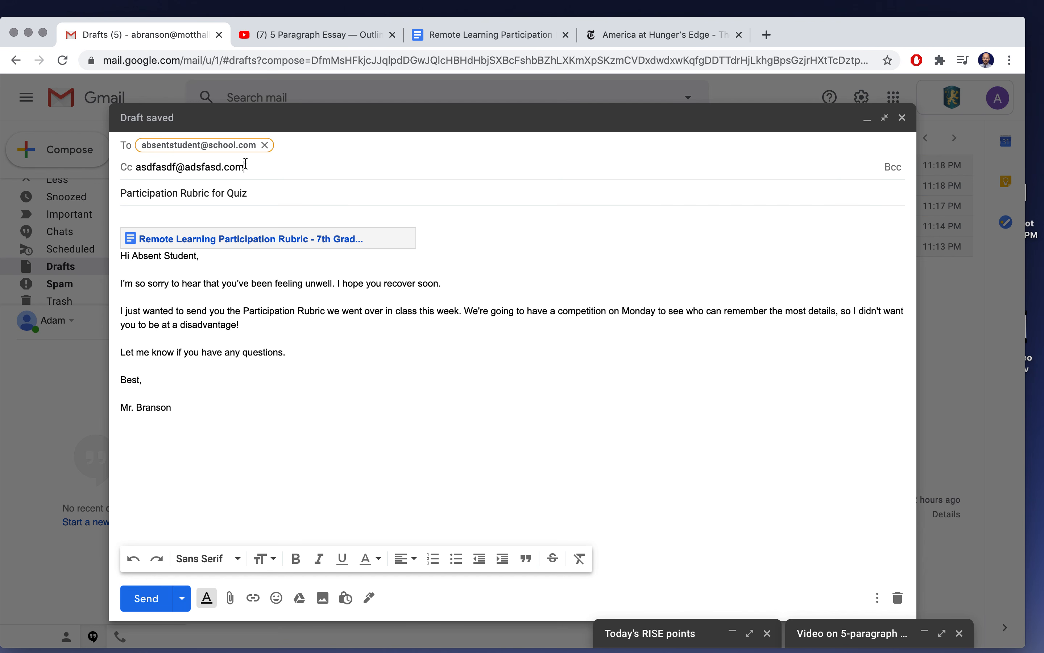
{"action": "key", "text": "Return"}
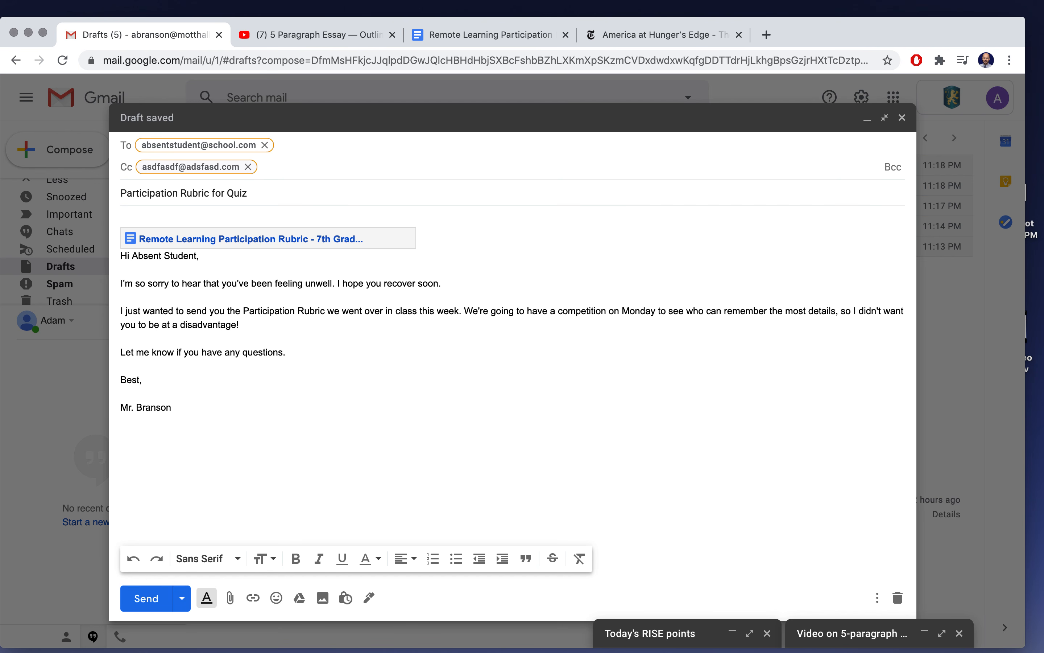
{"action": "left_click", "coordinate": [578, 462]}
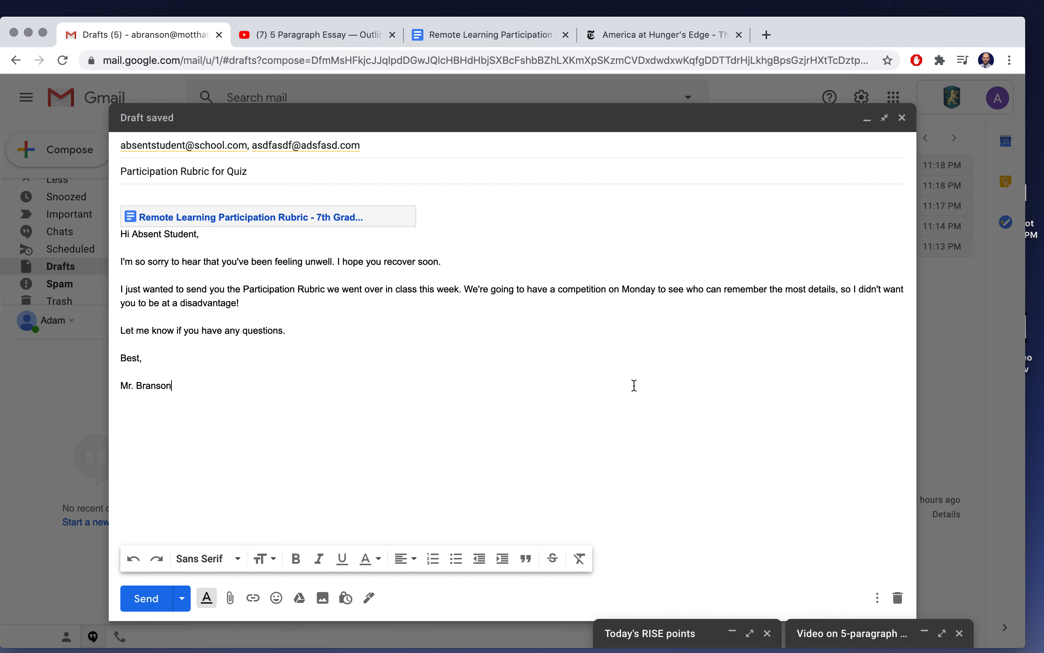
{"action": "left_click", "coordinate": [904, 118]}
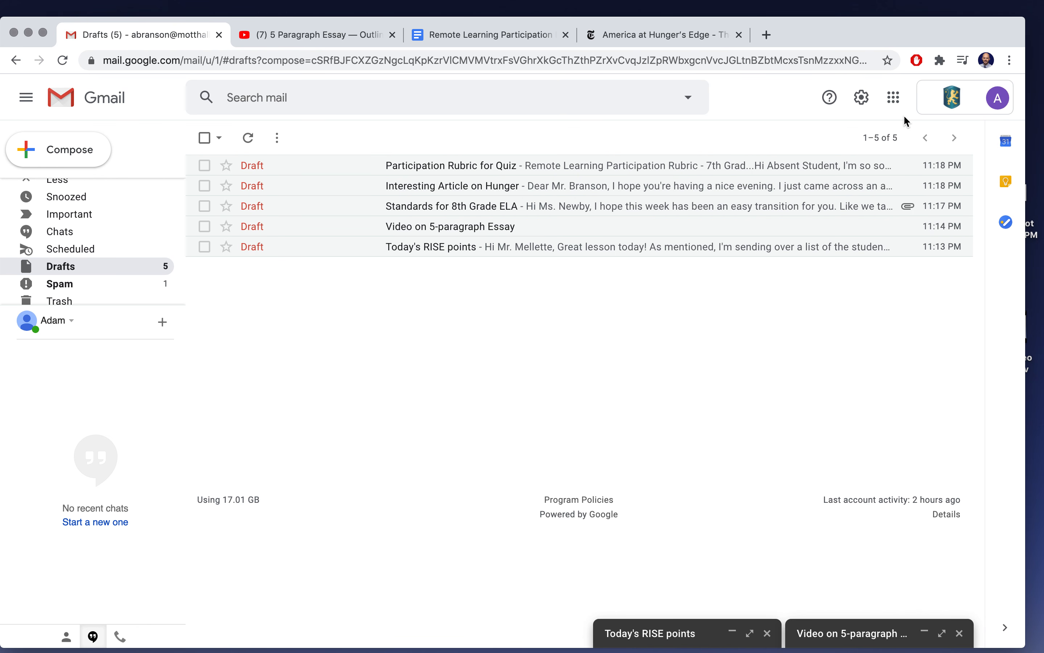
Open the "Today's RISE points" draft in full-size view and add blank lines below the signature.
{"action": "left_click", "coordinate": [679, 638]}
{"action": "left_click", "coordinate": [749, 256]}
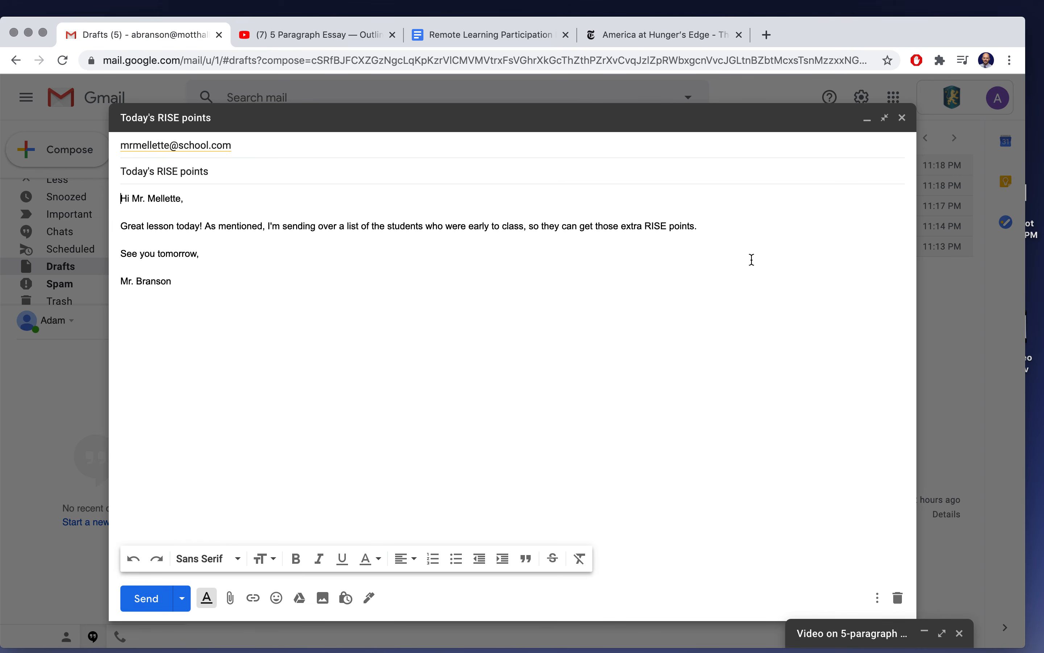
{"action": "left_click", "coordinate": [234, 281]}
{"action": "key", "text": "Return"}
{"action": "key", "text": "Return"}
Upload the Desktop screenshot of the class participant list ending in "51.06 PM" and insert it inline below the signature.
{"action": "left_click", "coordinate": [323, 599]}
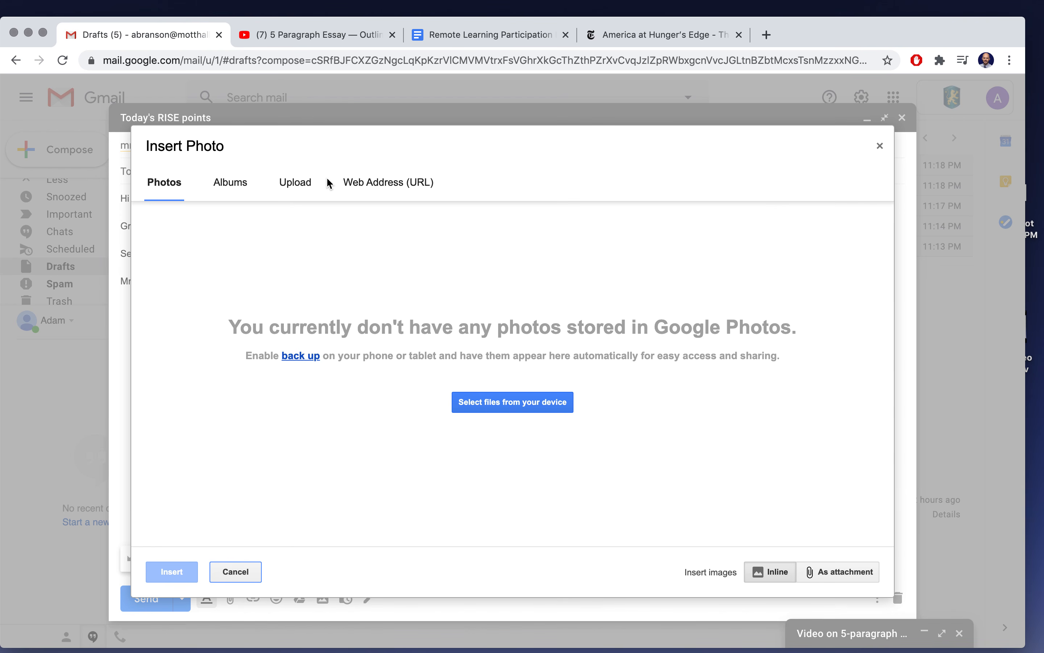
{"action": "left_click", "coordinate": [307, 186]}
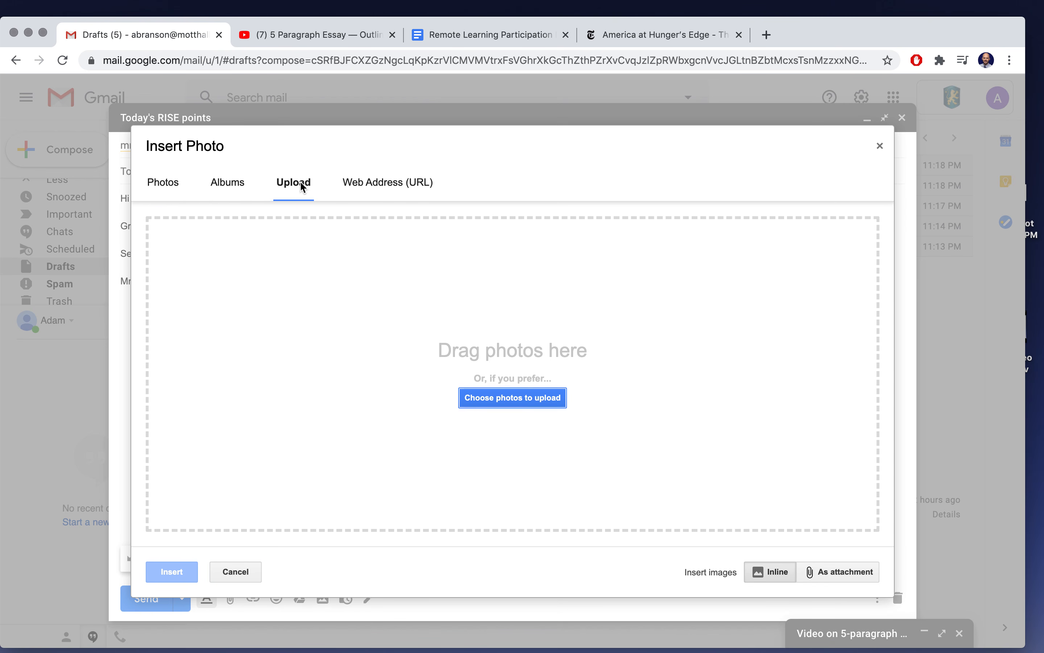
{"action": "left_click", "coordinate": [475, 400]}
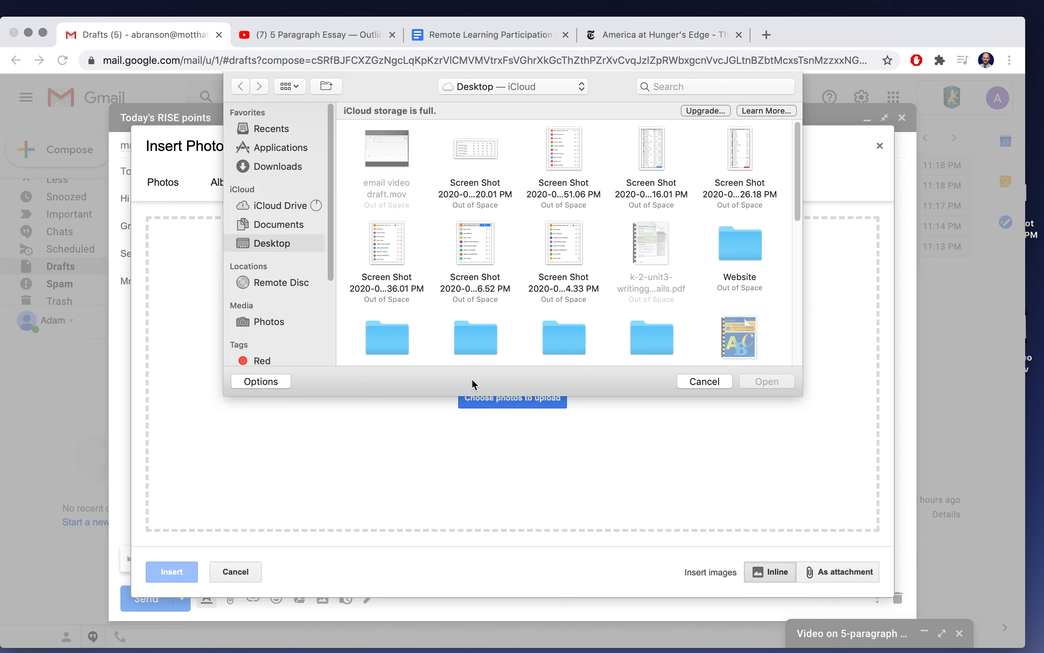
{"action": "left_click", "coordinate": [565, 153]}
{"action": "key", "text": "Return"}
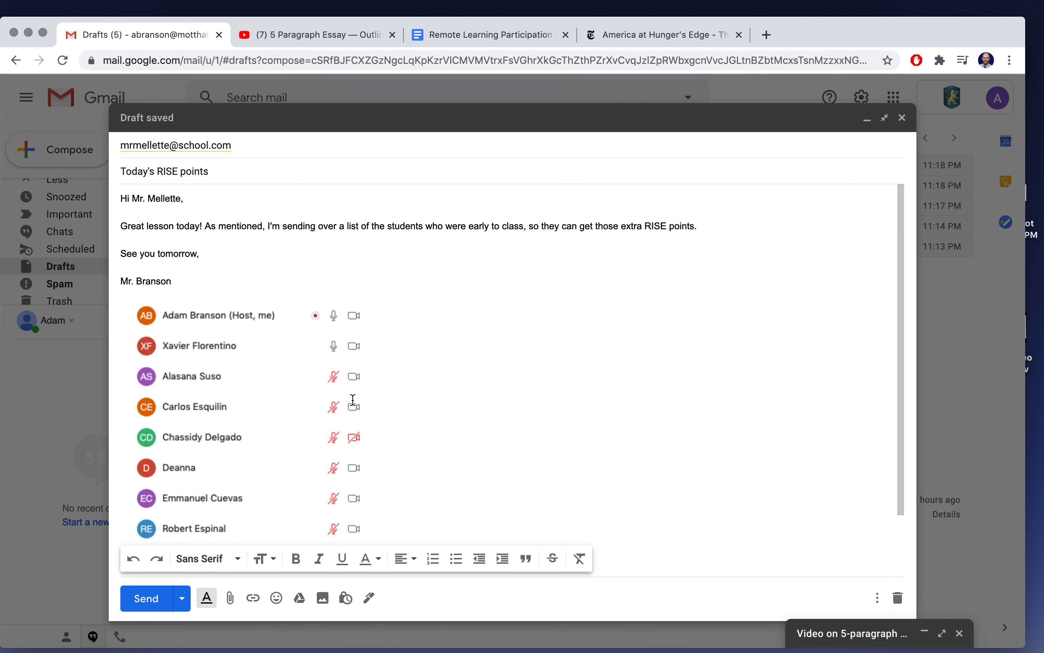
Resize the inserted participant-list screenshot to Small and close the "Today's RISE points" draft.
{"action": "scroll", "coordinate": [203, 395], "scroll_direction": "down", "scroll_amount": 3}
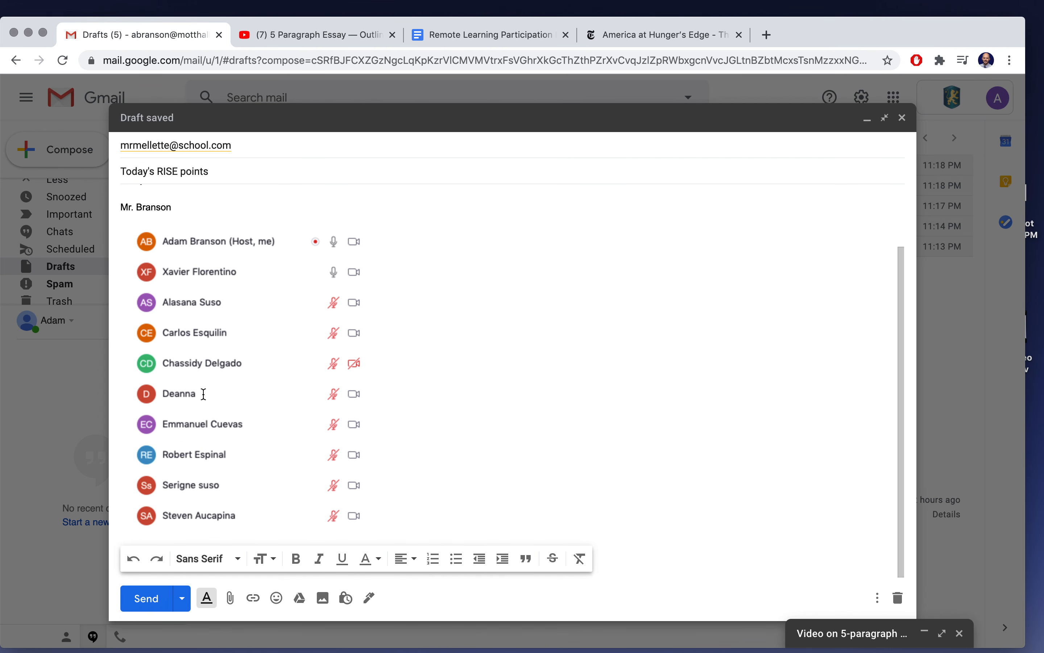
{"action": "left_click", "coordinate": [246, 397]}
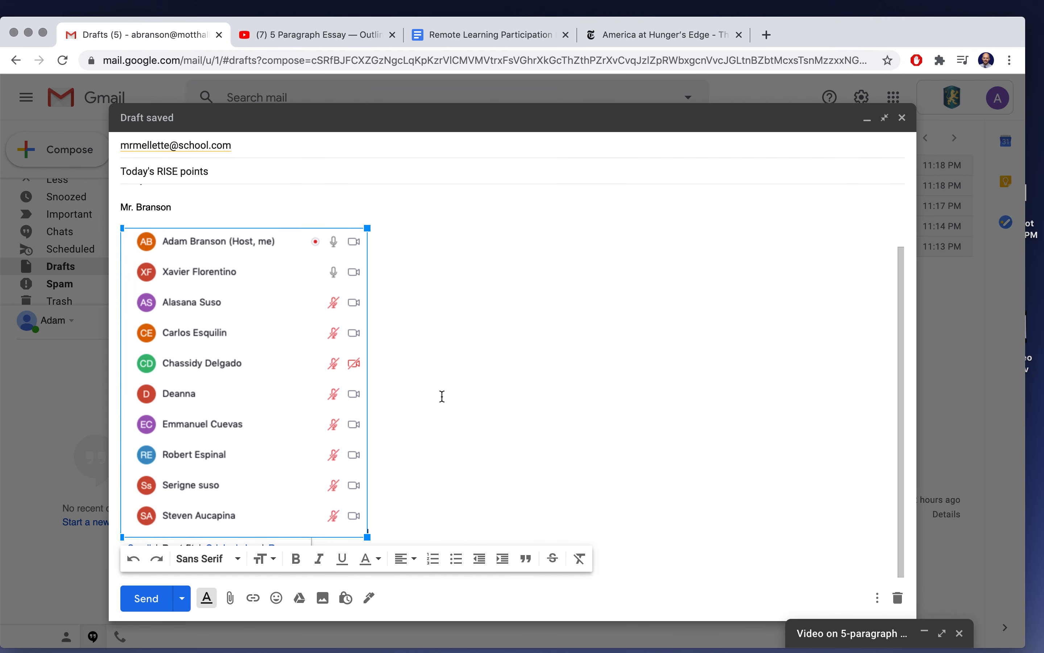
{"action": "left_click", "coordinate": [207, 598]}
{"action": "left_click", "coordinate": [304, 508]}
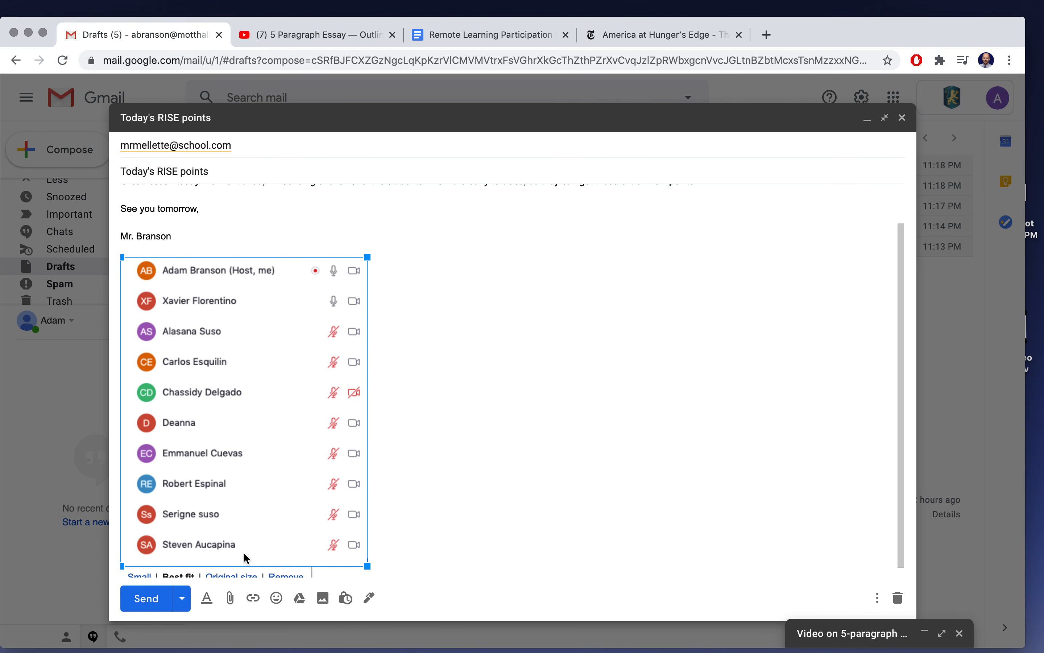
{"action": "left_click", "coordinate": [136, 565]}
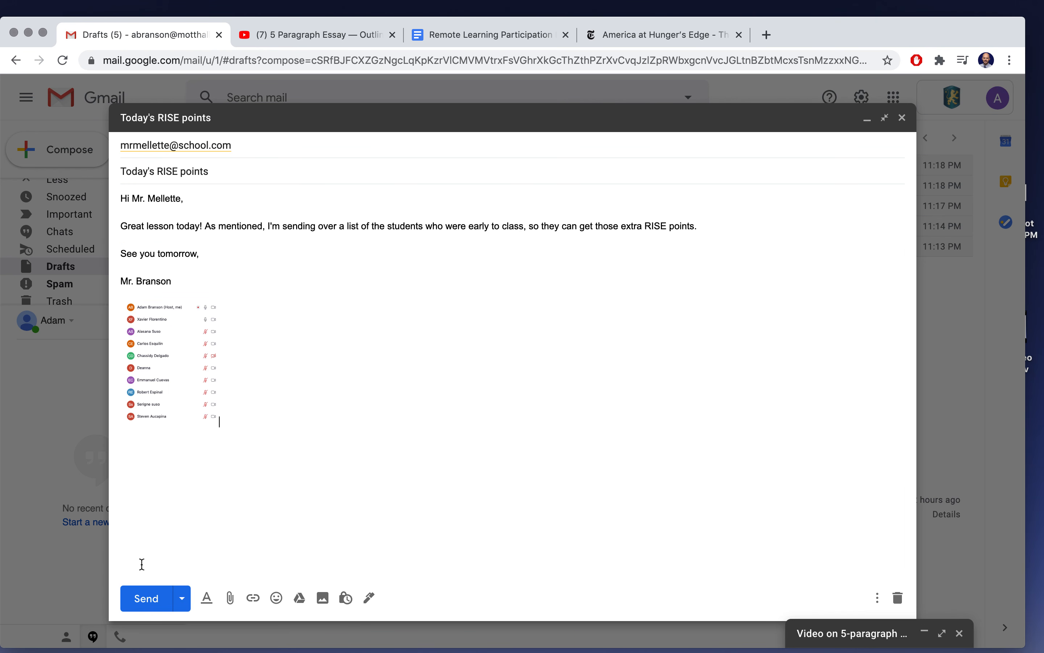
{"action": "left_click", "coordinate": [180, 381]}
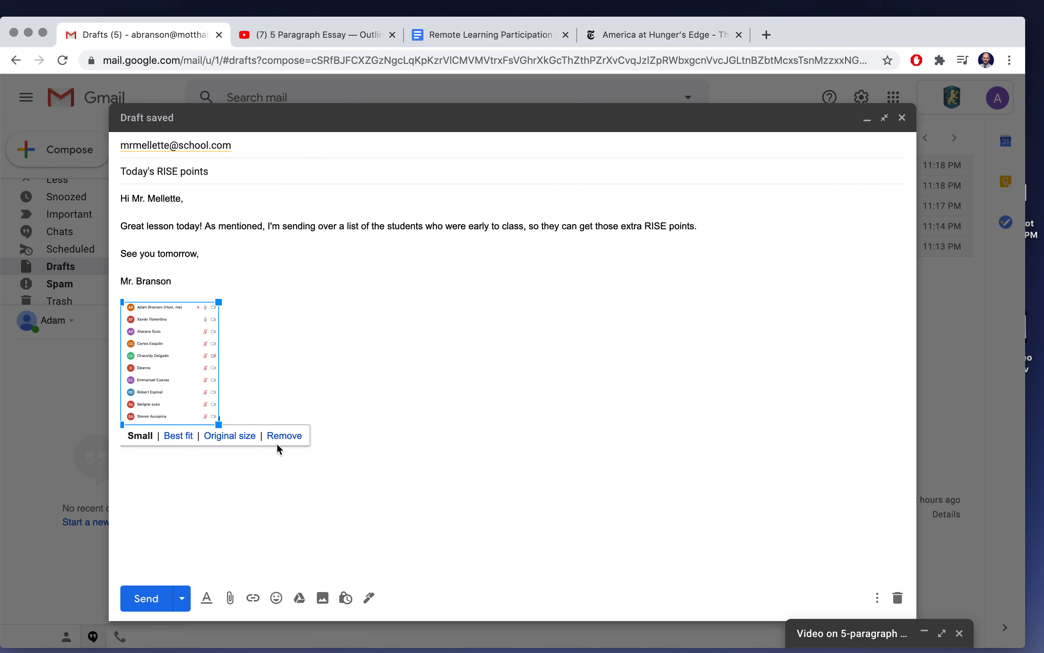
{"action": "left_click", "coordinate": [388, 448]}
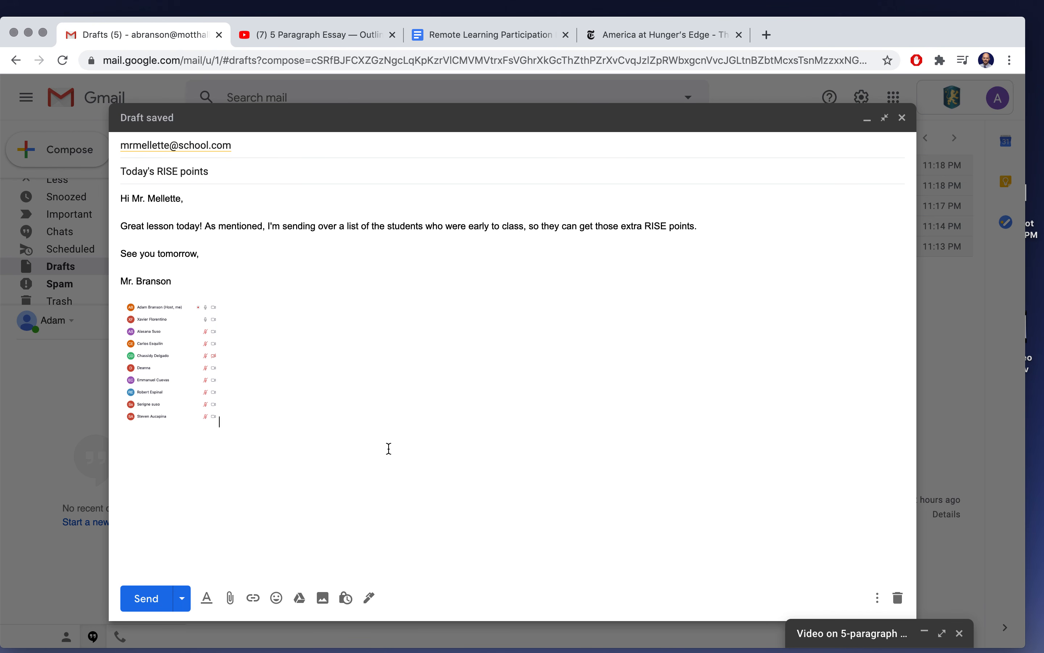
{"action": "left_click", "coordinate": [903, 118]}
Open the "Video on 5-paragraph Essay" draft in full-size view and enter placeholder lines "a;ldskfjasldf", "asdf;lkasdfj" and "a;slkdfjasd", followed by blank lines.
{"action": "left_click", "coordinate": [870, 638]}
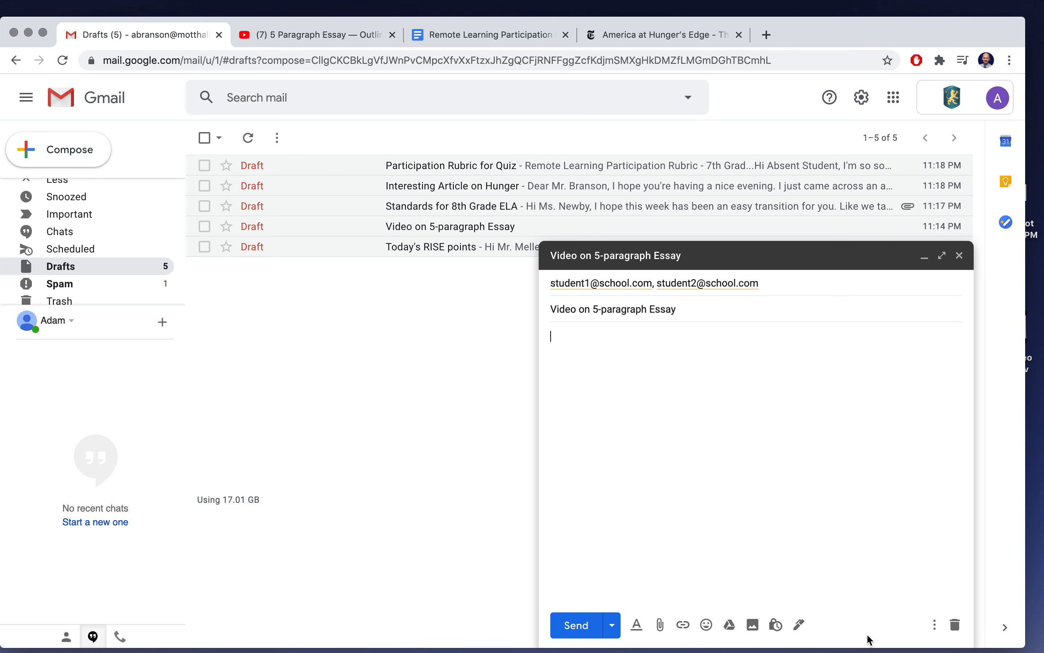
{"action": "left_click", "coordinate": [944, 262]}
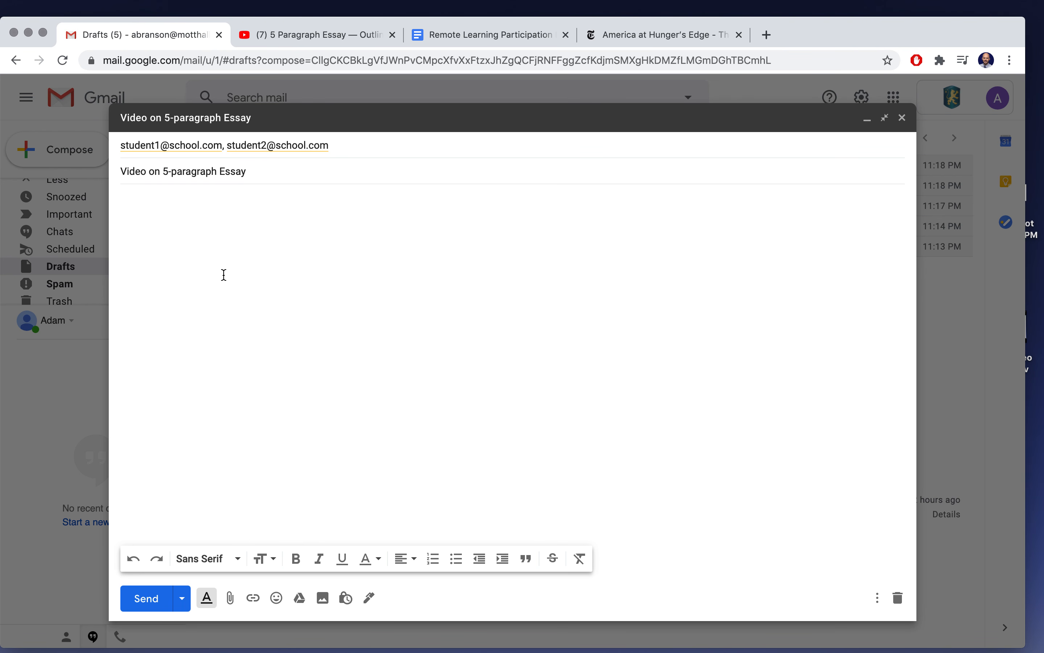
{"action": "type", "text": "a;ldskfjasldf"}
{"action": "key", "text": "Return"}
{"action": "type", "text": "asdf;lkasdfj"}
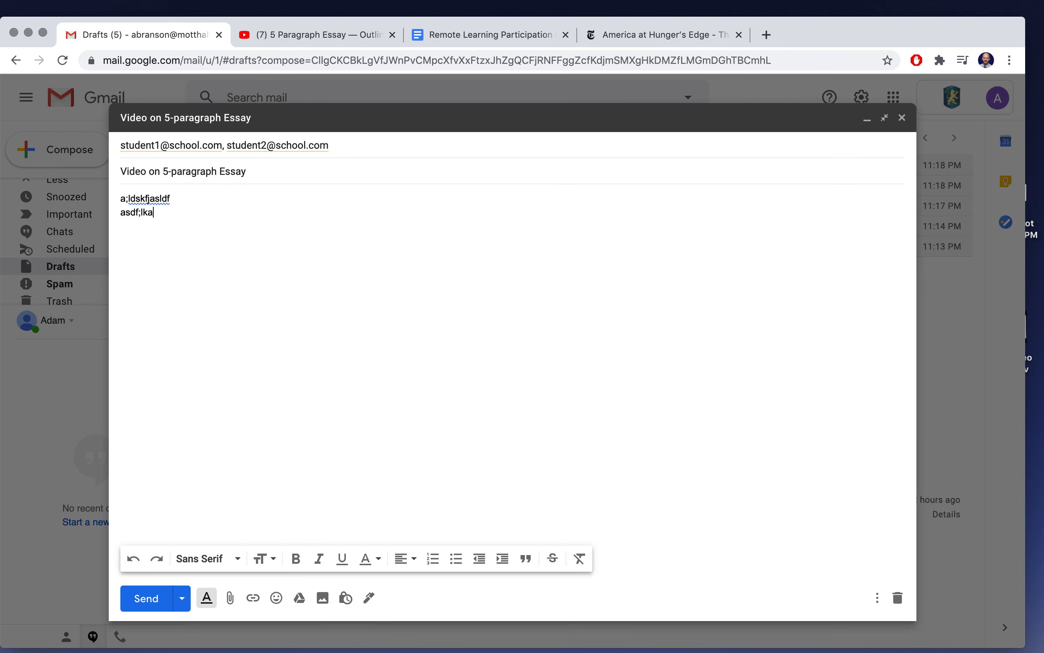
{"action": "key", "text": "Return"}
{"action": "type", "text": "a;slkdfjasd"}
{"action": "key", "text": "Return"}
{"action": "key", "text": "Return"}
Copy the share link of the "5 Paragraph Essay — Outline & Topic Sentences — Video 3" YouTube video and paste it below the draft's placeholder text.
{"action": "left_click", "coordinate": [337, 37]}
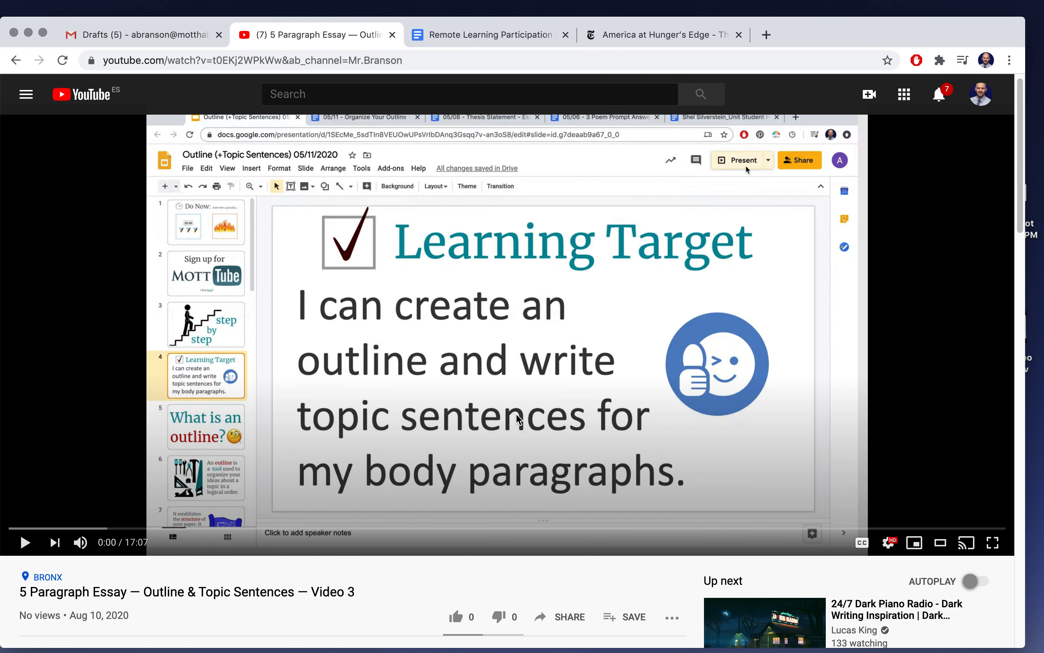
{"action": "left_click", "coordinate": [555, 618]}
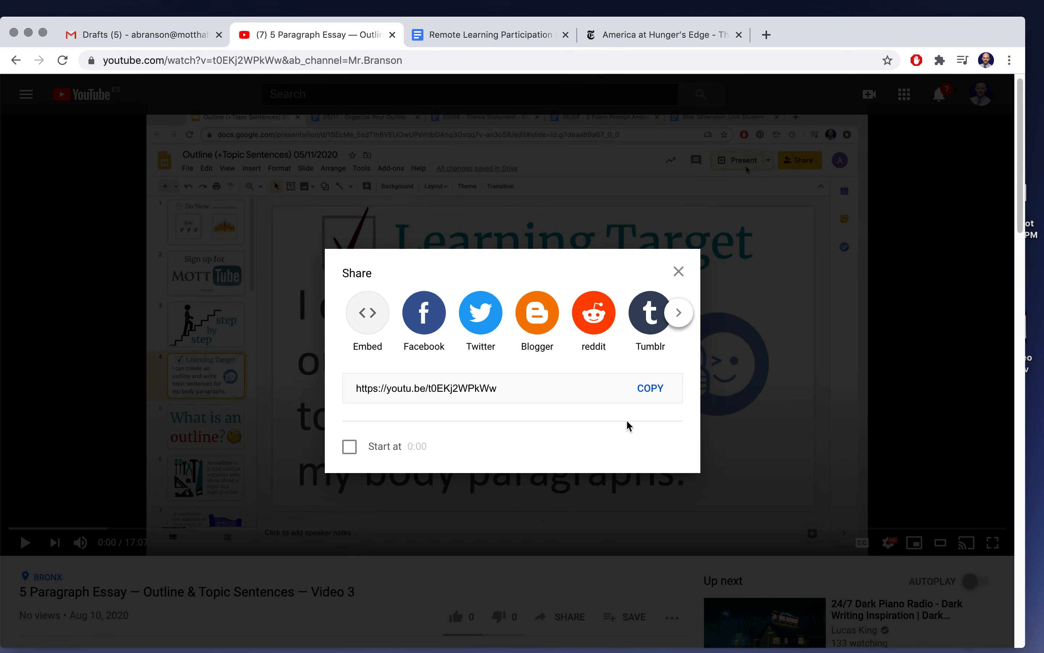
{"action": "left_click", "coordinate": [648, 393]}
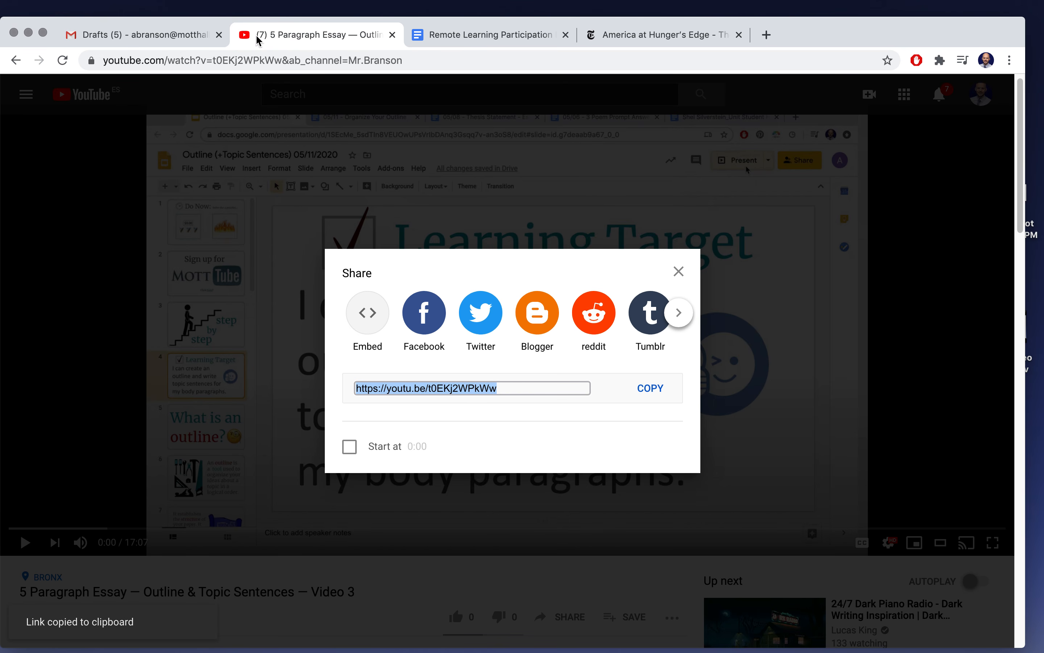
{"action": "left_click", "coordinate": [191, 42]}
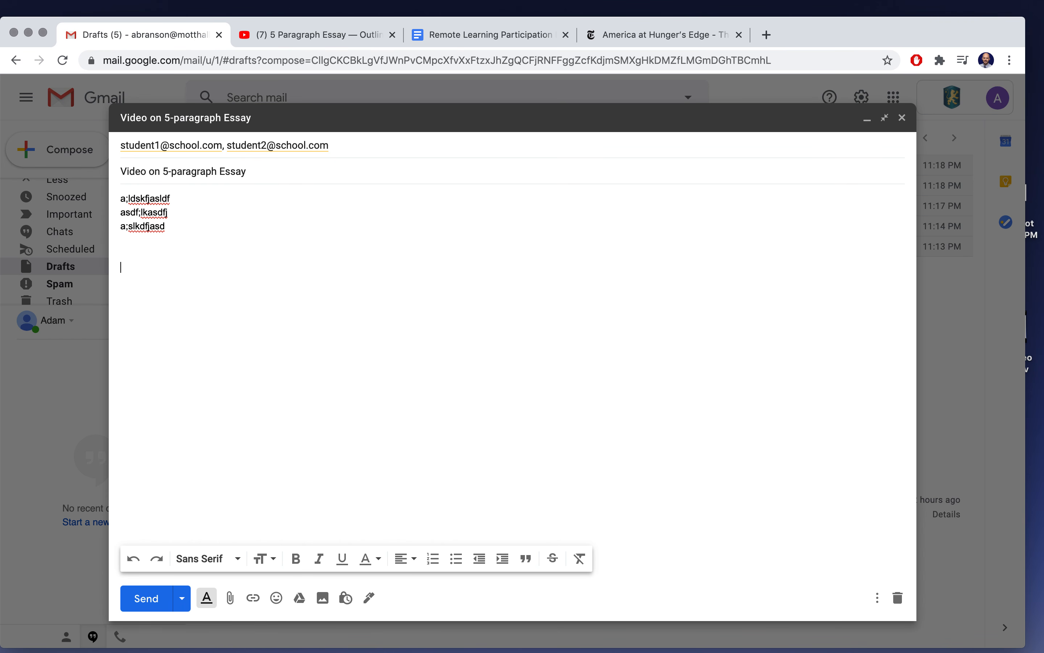
{"action": "key", "text": "super+v"}
{"action": "left_click", "coordinate": [259, 248]}
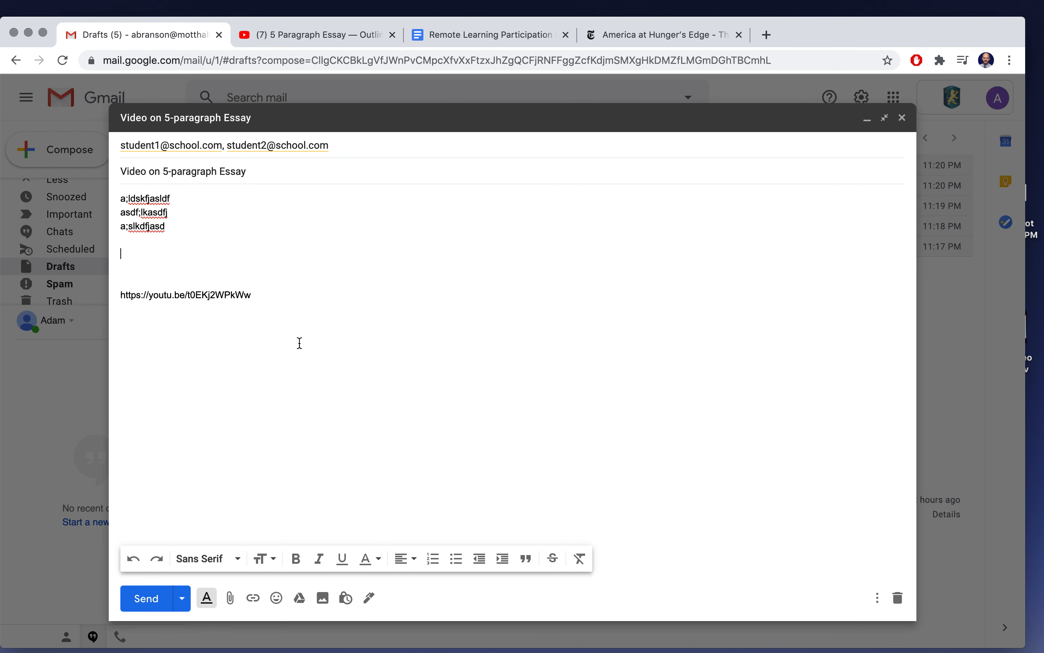
Add two more placeholder e-mail addresses to the draft's To recipients, discarding the incomplete address.
{"action": "left_click", "coordinate": [366, 149]}
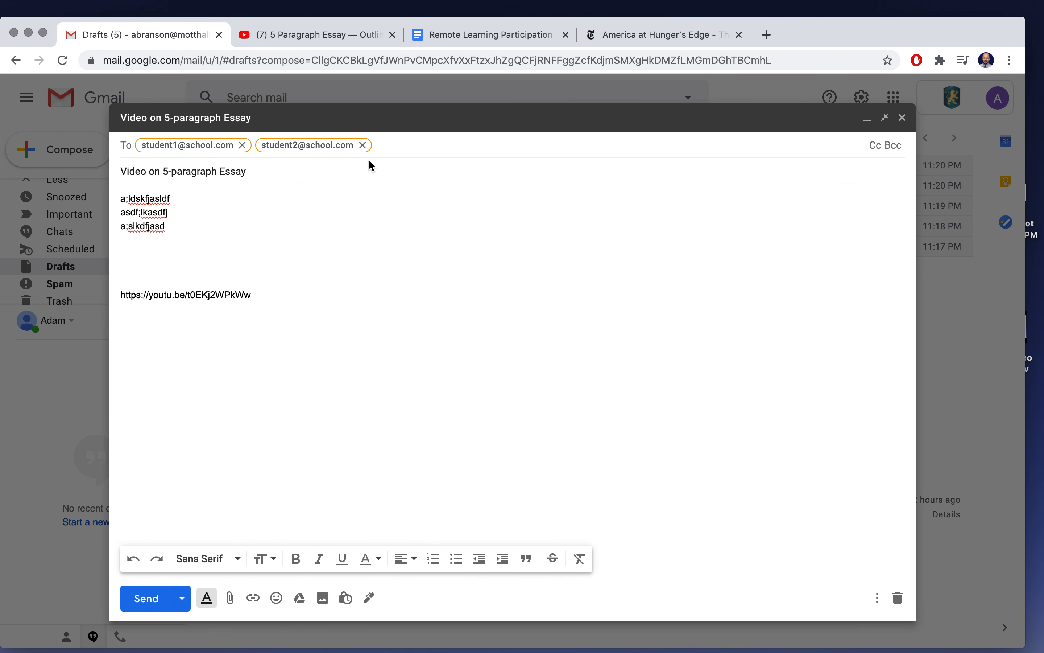
{"action": "type", "text": "asdfasdf@asdfasd.com"}
{"action": "key", "text": "Return"}
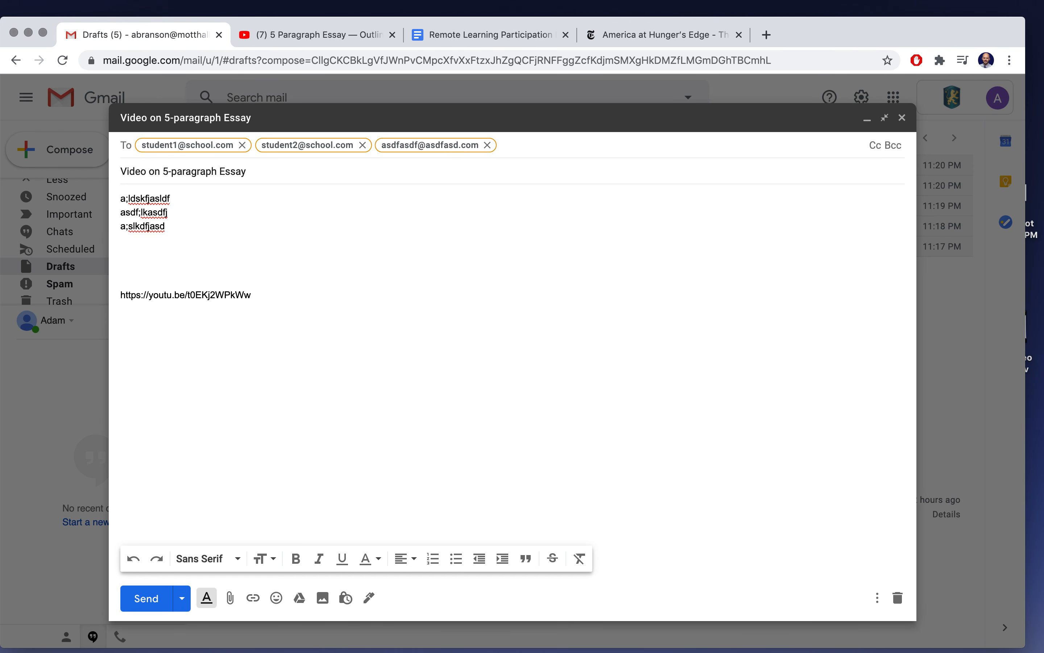
{"action": "type", "text": "asdfads@asdfasd"}
{"action": "key", "text": "Return"}
{"action": "type", "text": "c"}
{"action": "key", "text": "BackSpace"}
{"action": "key", "text": "BackSpace"}
{"action": "type", "text": "asdf@asdf.com"}
{"action": "key", "text": "Return"}
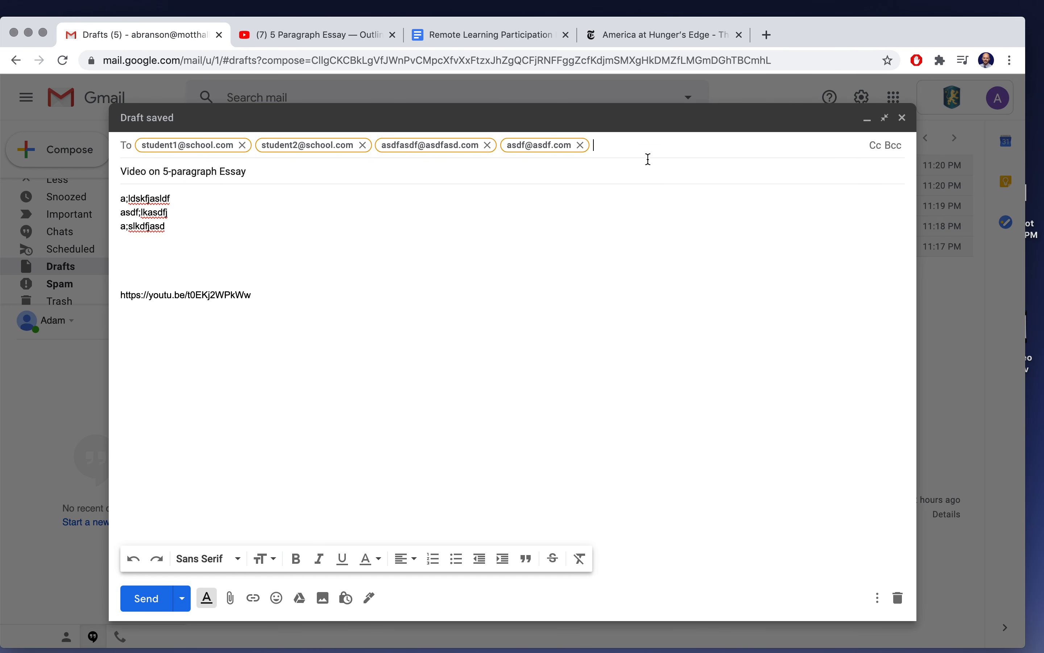
Remove all recipients from the To line of the "Video on 5-paragraph Essay" draft.
{"action": "left_click", "coordinate": [581, 145]}
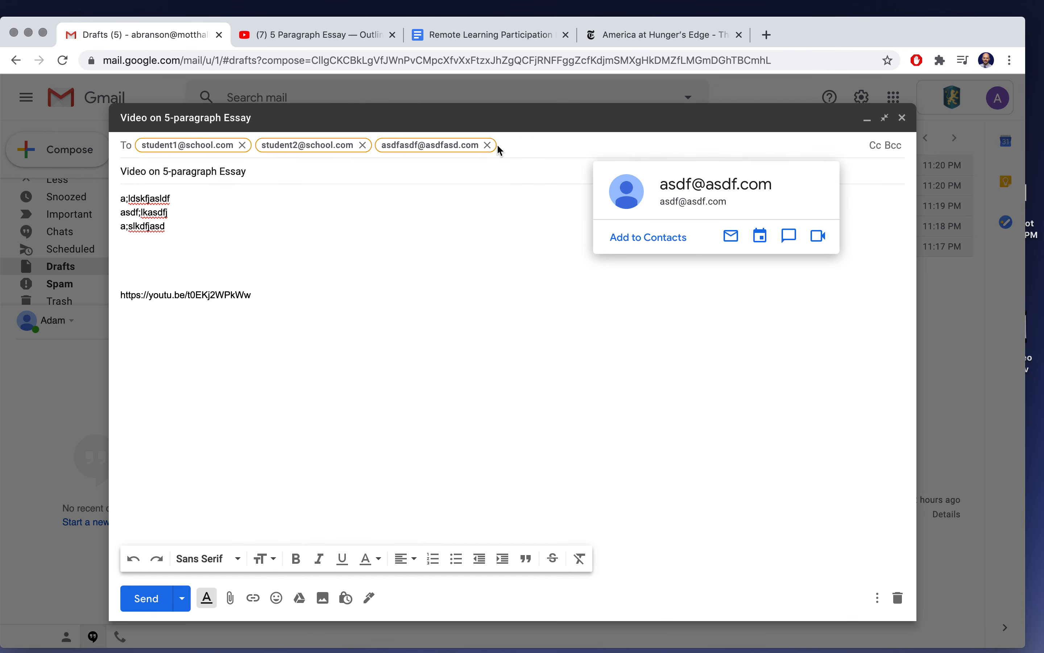
{"action": "left_click", "coordinate": [488, 145]}
{"action": "left_click", "coordinate": [363, 145]}
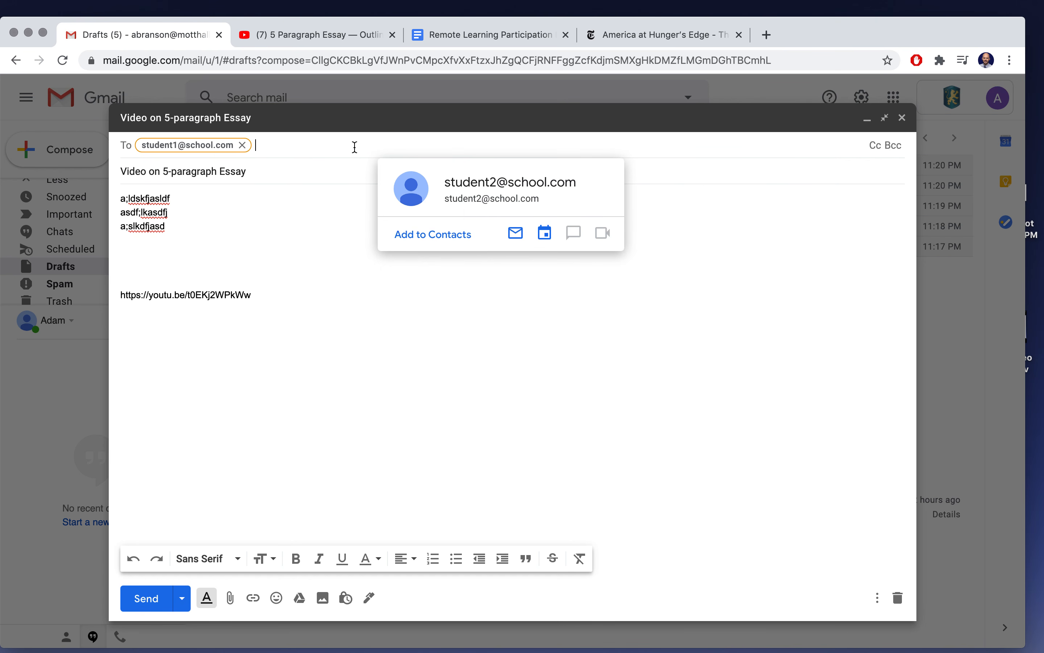
{"action": "left_click", "coordinate": [242, 145]}
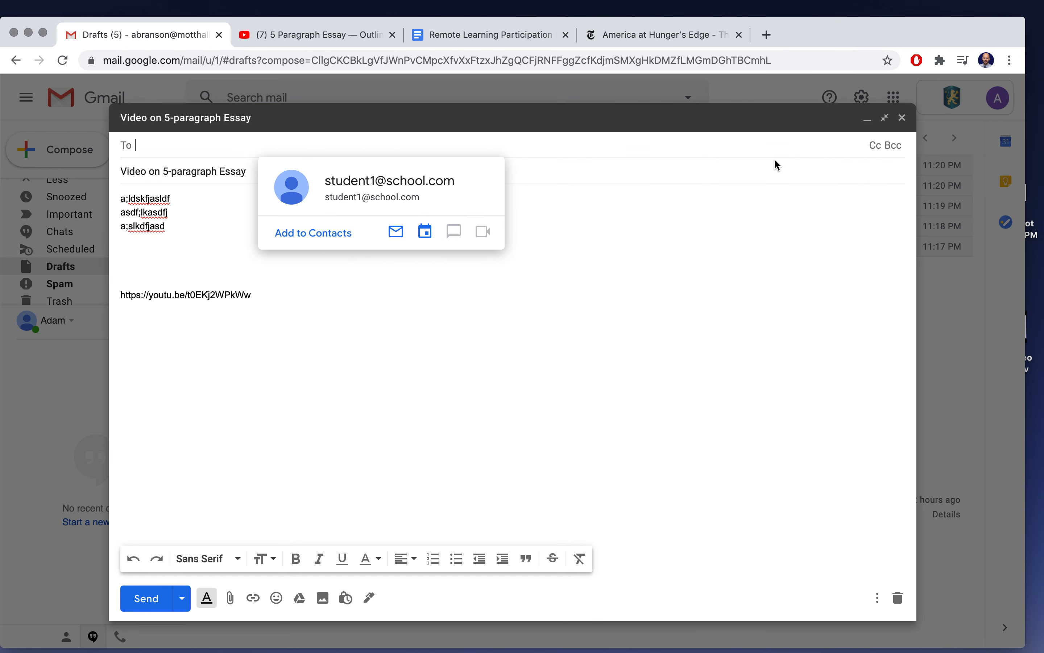
Add three placeholder e-mail addresses as Bcc recipients of the "Video on 5-paragraph Essay" draft.
{"action": "left_click", "coordinate": [898, 147]}
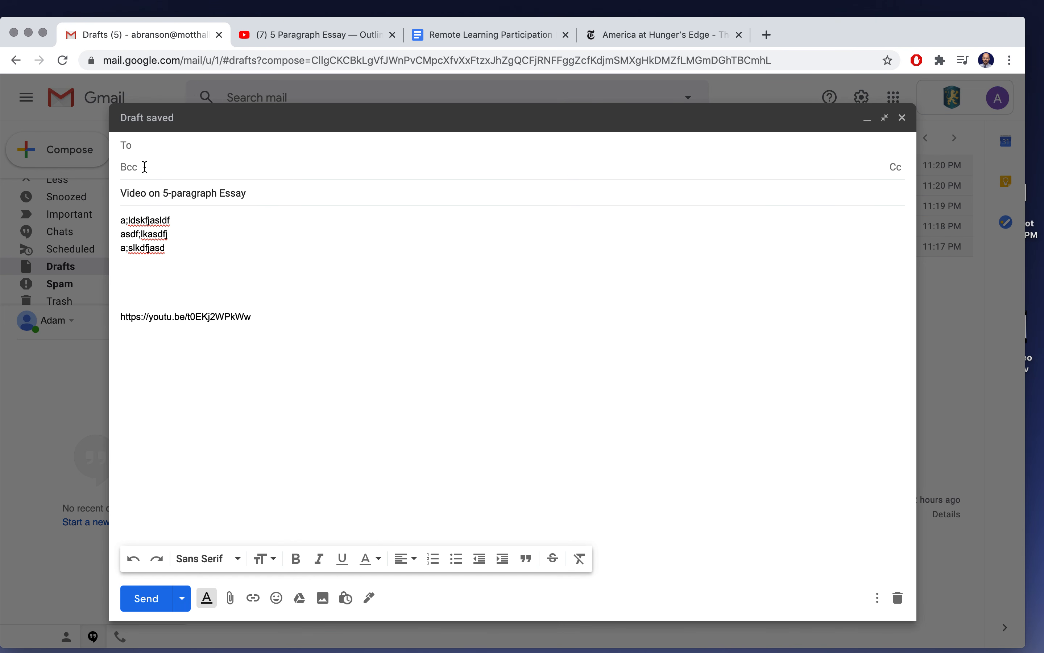
{"action": "type", "text": "afdsf@asdfads.com"}
{"action": "key", "text": "Return"}
{"action": "type", "text": "asdfasdf@asdfasdf.com"}
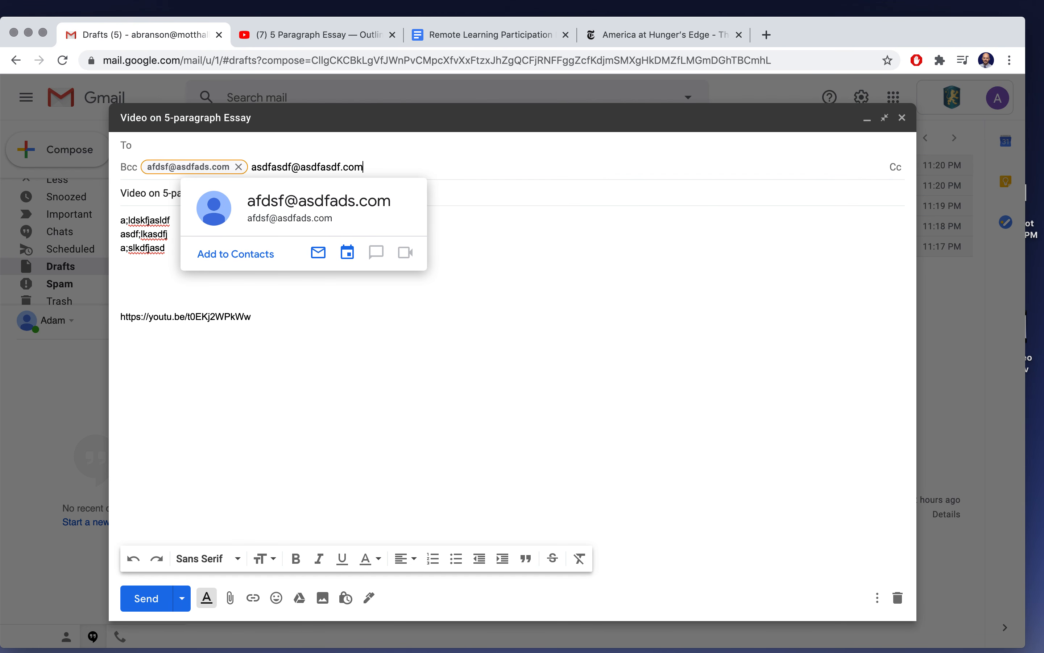
{"action": "key", "text": "Return"}
{"action": "type", "text": "adsfasd"}
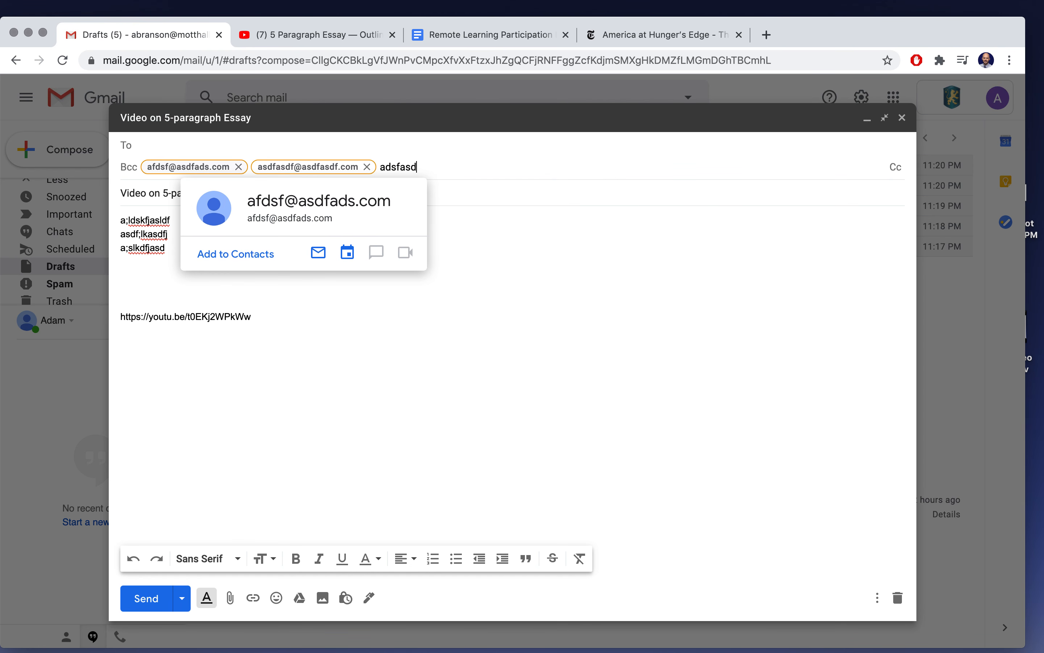
{"action": "type", "text": "@asdfad.com"}
{"action": "key", "text": "Return"}
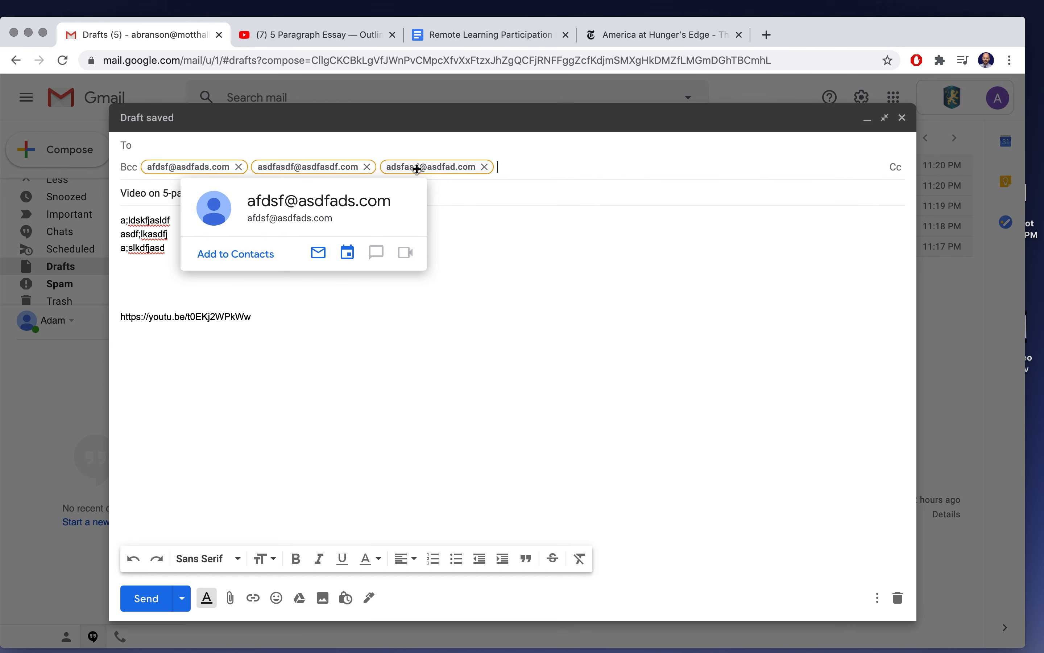
{"action": "left_click", "coordinate": [514, 322]}
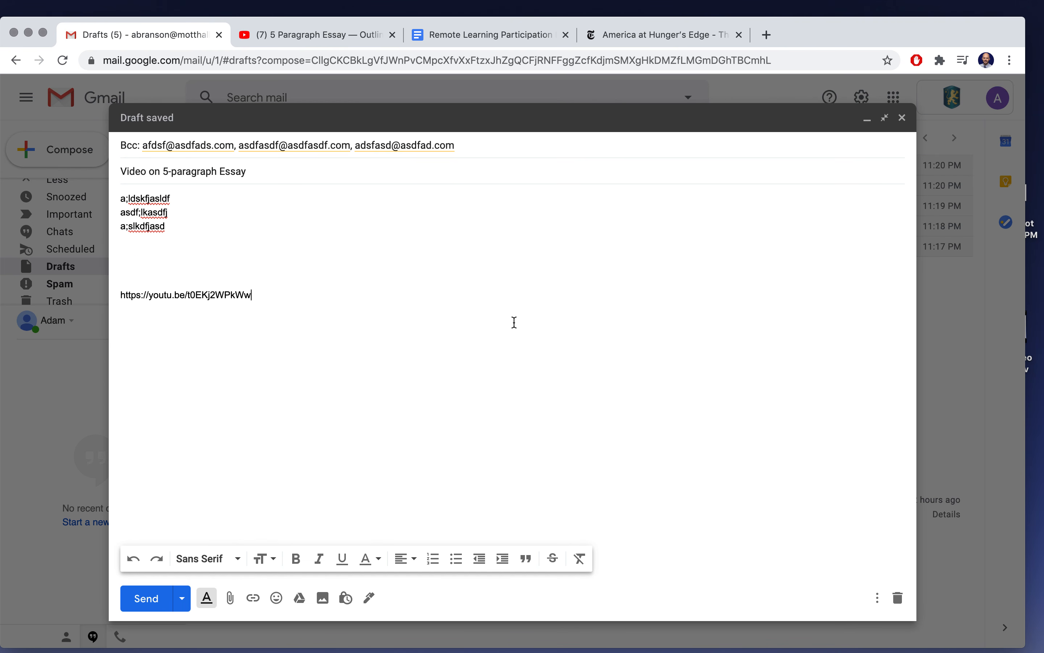
Remove all three Bcc recipients from the "Video on 5-paragraph Essay" draft and close the draft.
{"action": "left_click", "coordinate": [512, 142]}
{"action": "left_click", "coordinate": [486, 167]}
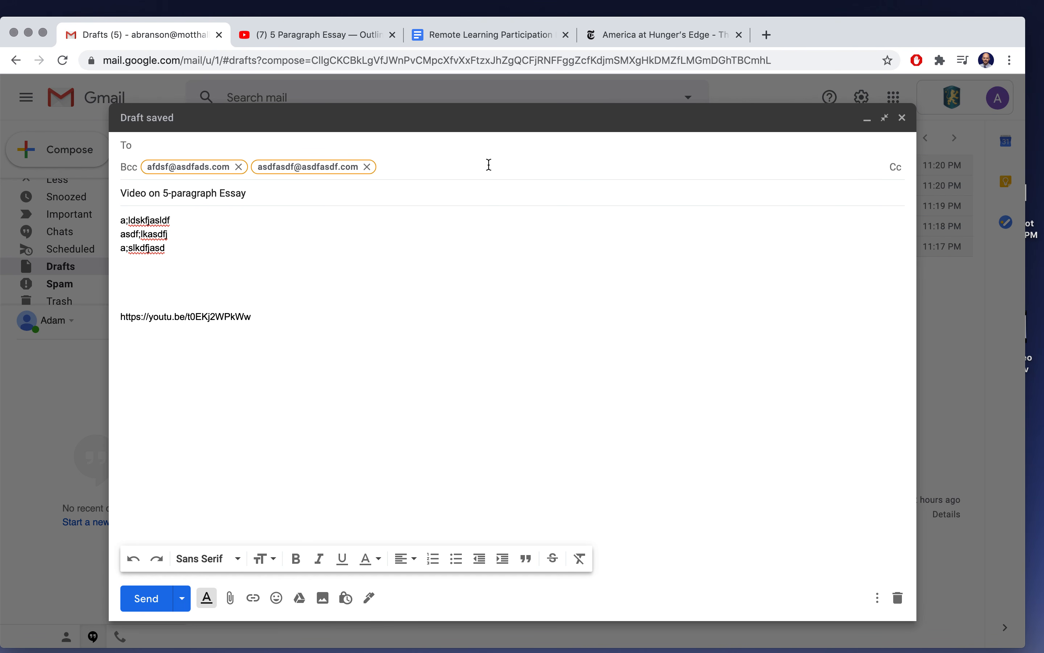
{"action": "left_click", "coordinate": [367, 166]}
{"action": "left_click", "coordinate": [239, 167]}
{"action": "left_click", "coordinate": [291, 329]}
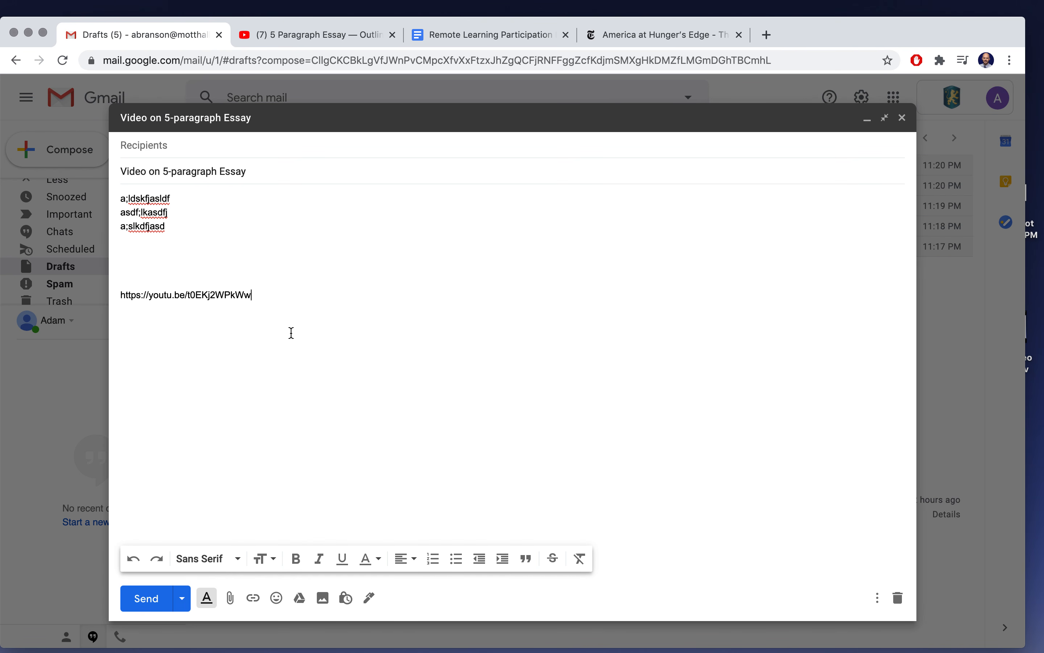
{"action": "left_click", "coordinate": [905, 119]}
Show the Cc recipient field in a new blank message and close the message.
{"action": "left_click", "coordinate": [89, 152]}
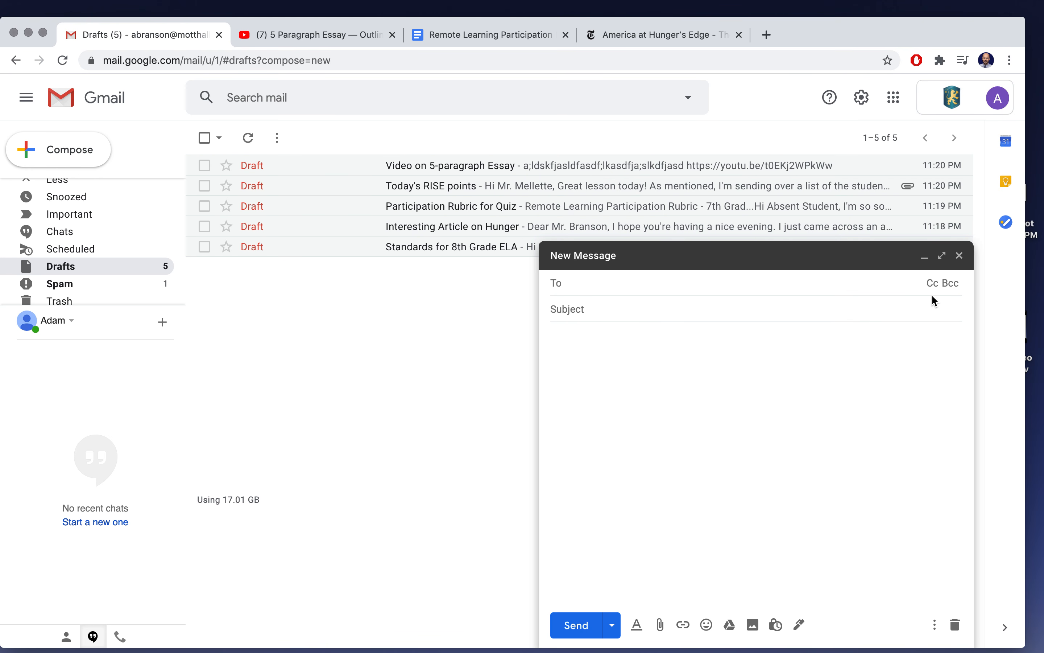
{"action": "left_click", "coordinate": [934, 284]}
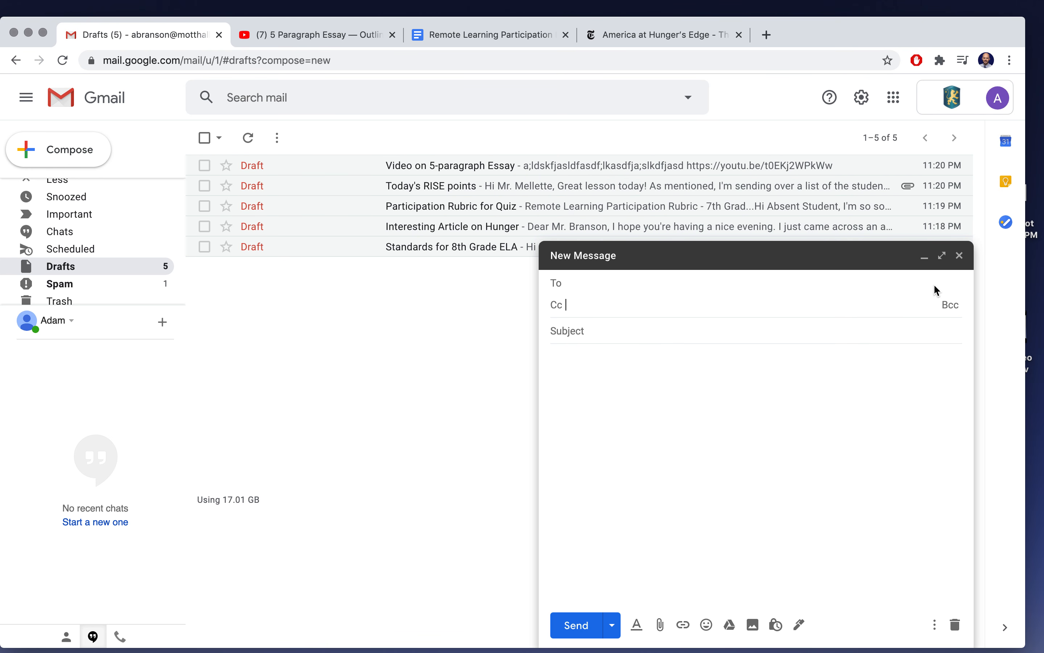
{"action": "left_click", "coordinate": [602, 329]}
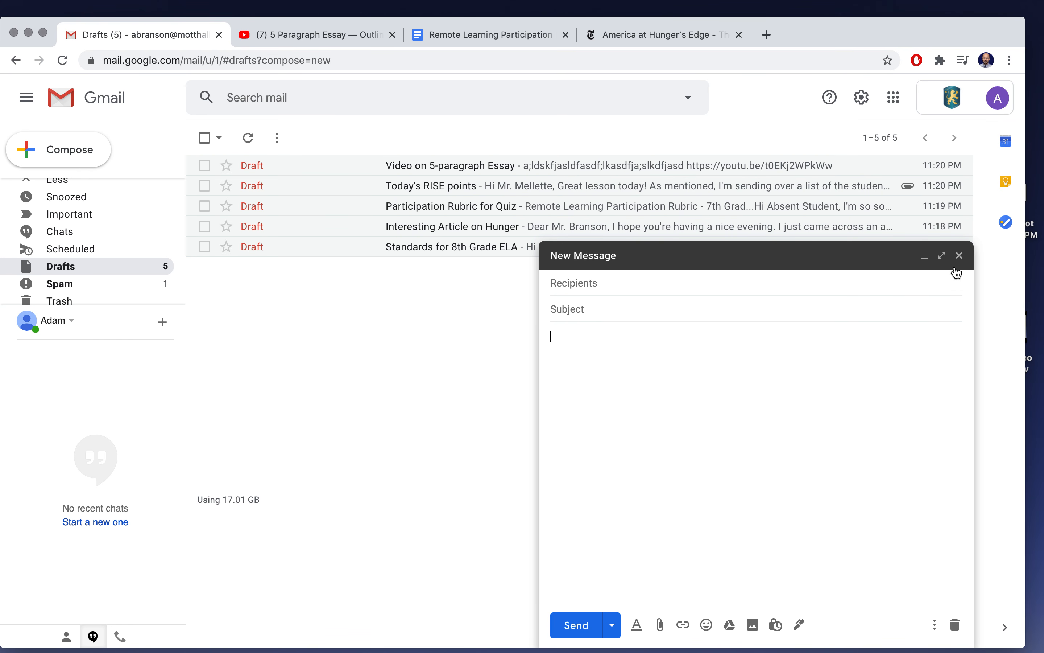
{"action": "left_click", "coordinate": [960, 256]}
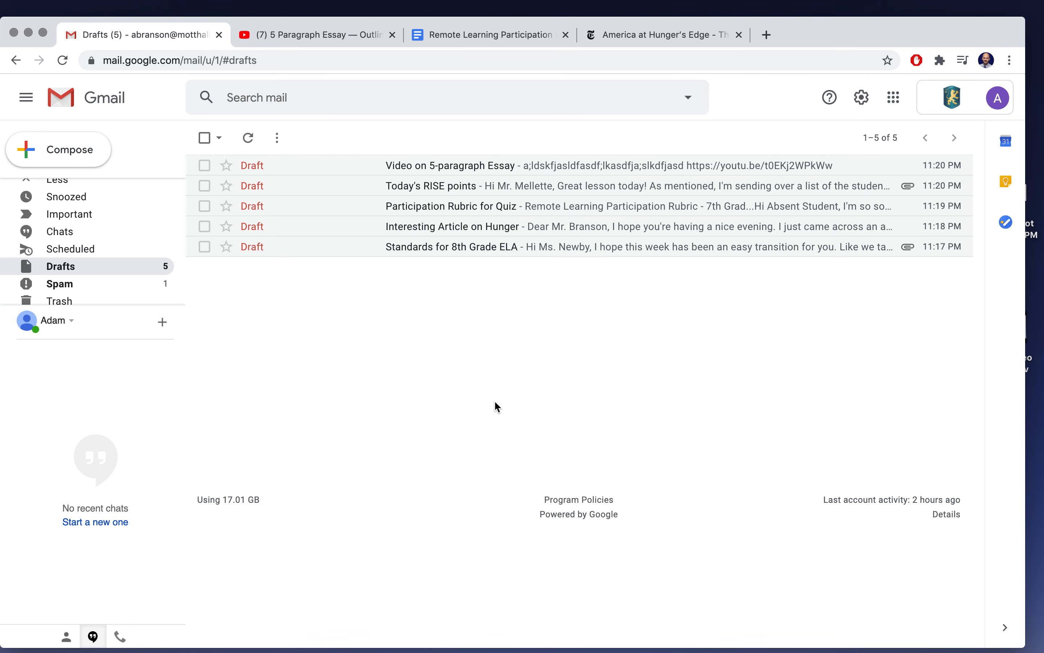